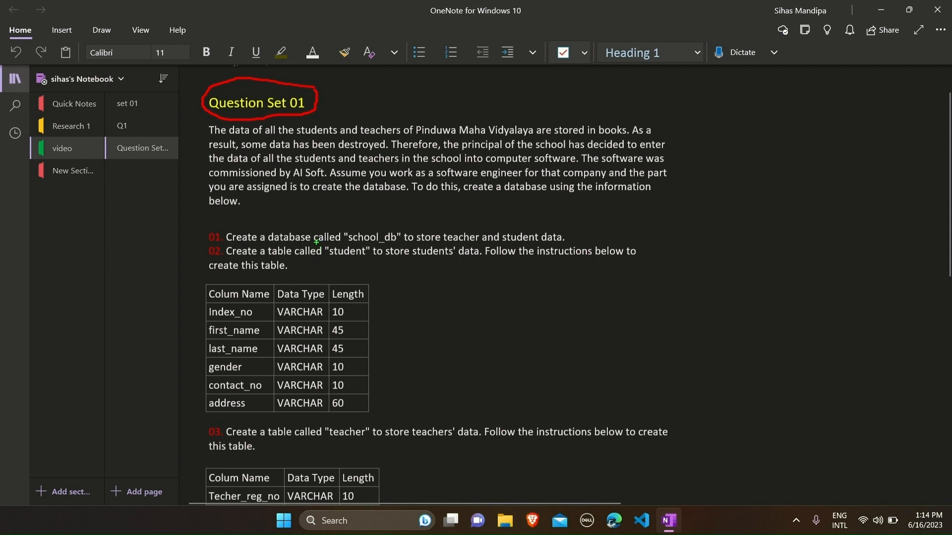
# Underline school_db, student and teacher on the OneNote question sheet
pyautogui.moveTo(316, 242); pyautogui.dragTo(397, 242)
pyautogui.moveTo(330, 260); pyautogui.dragTo(368, 260)
pyautogui.moveTo(332, 441); pyautogui.dragTo(366, 440)
# Draw a box labelled school_db with two arrows branching down from it
pyautogui.moveTo(739, 121); pyautogui.dragTo(806, 183)
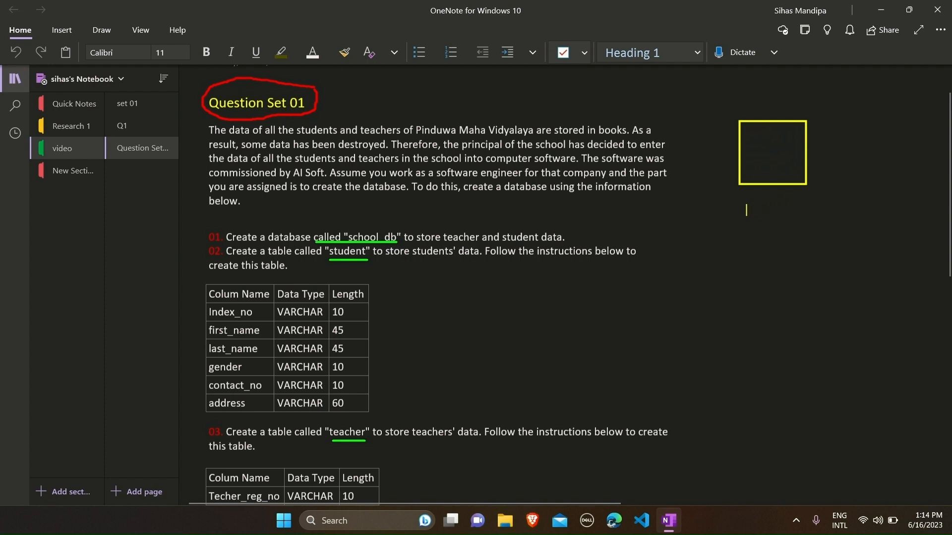
pyautogui.click(744, 206)
pyautogui.write('school_db')
pyautogui.moveTo(766, 213); pyautogui.dragTo(738, 273)
pyautogui.moveTo(766, 213); pyautogui.dragTo(826, 265)
# Draw two boxes at the arrow ends, labelled Student and teacher
pyautogui.moveTo(682, 296)
pyautogui.mouseDown()
pyautogui.moveTo(724, 297)
pyautogui.moveTo(754, 347)
pyautogui.mouseUp()
pyautogui.moveTo(811, 288); pyautogui.dragTo(887, 346)
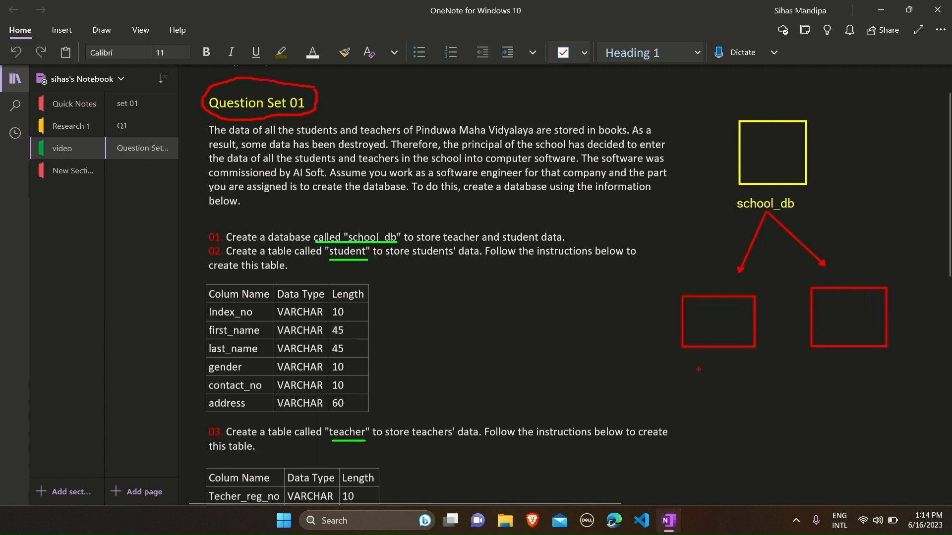
pyautogui.click(686, 367)
pyautogui.write('Stuent')
pyautogui.press('BackSpace')
pyautogui.press('BackSpace')
pyautogui.press('BackSpace')
pyautogui.press('BackSpace')
pyautogui.write('udent')
pyautogui.click(827, 368)
pyautogui.write('teacher')
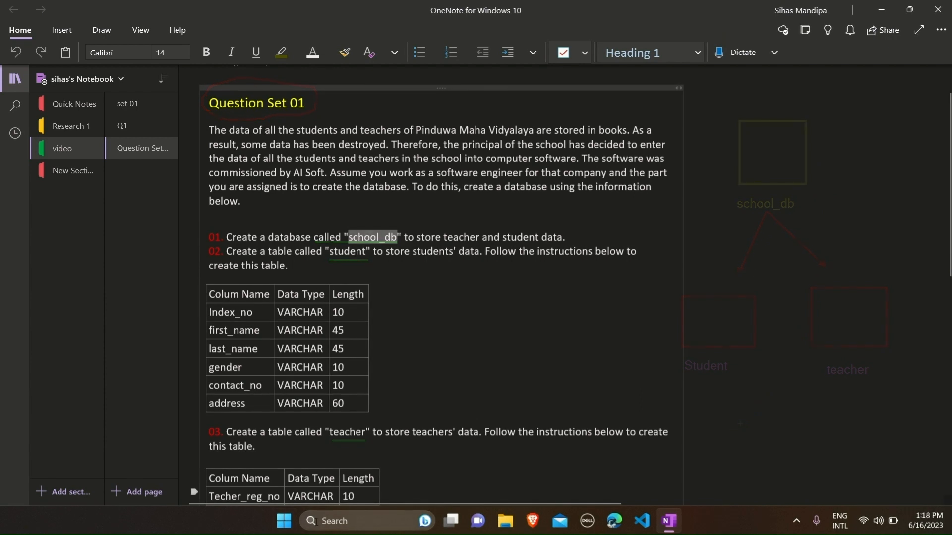
# Launch HeidiSQL, enter the MySQL80 session password and connect to the server
pyautogui.click(316, 522)
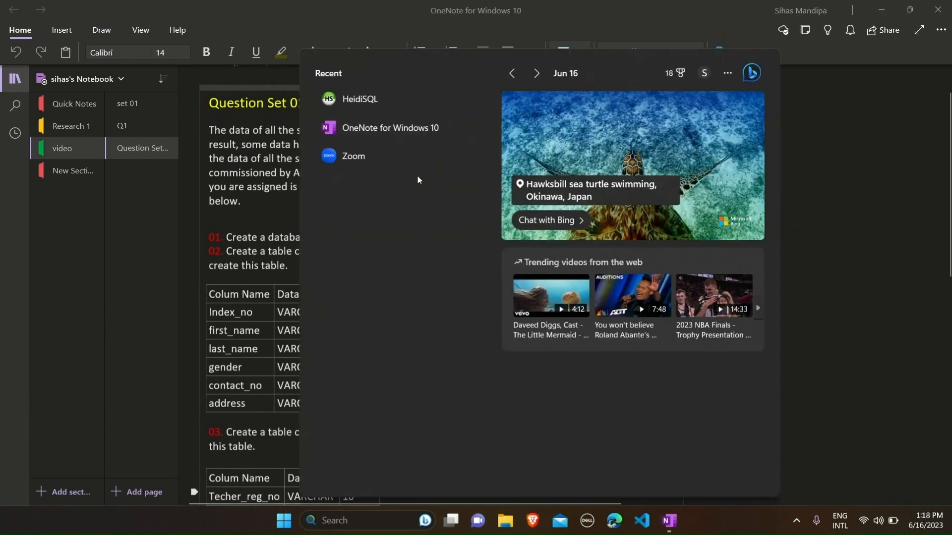
pyautogui.click(412, 100)
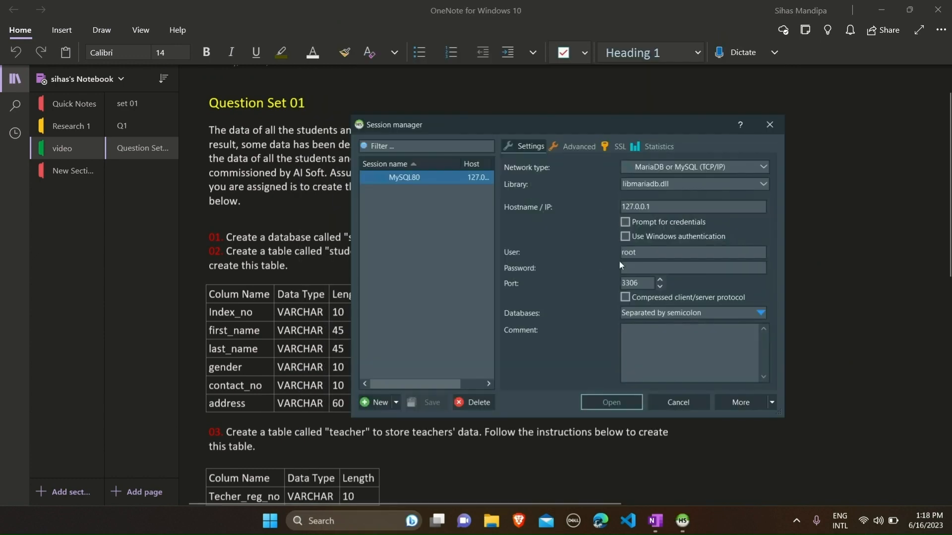
pyautogui.click(656, 270)
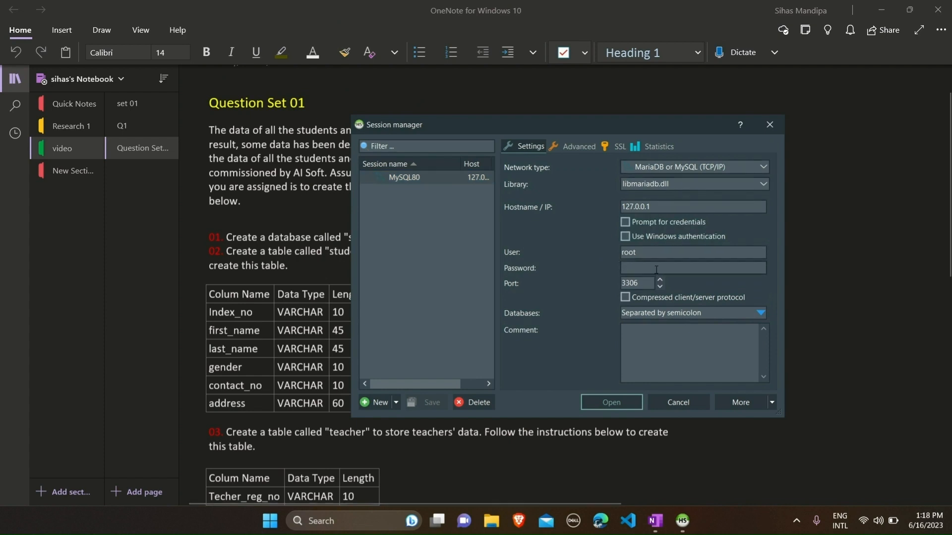
pyautogui.write('123')
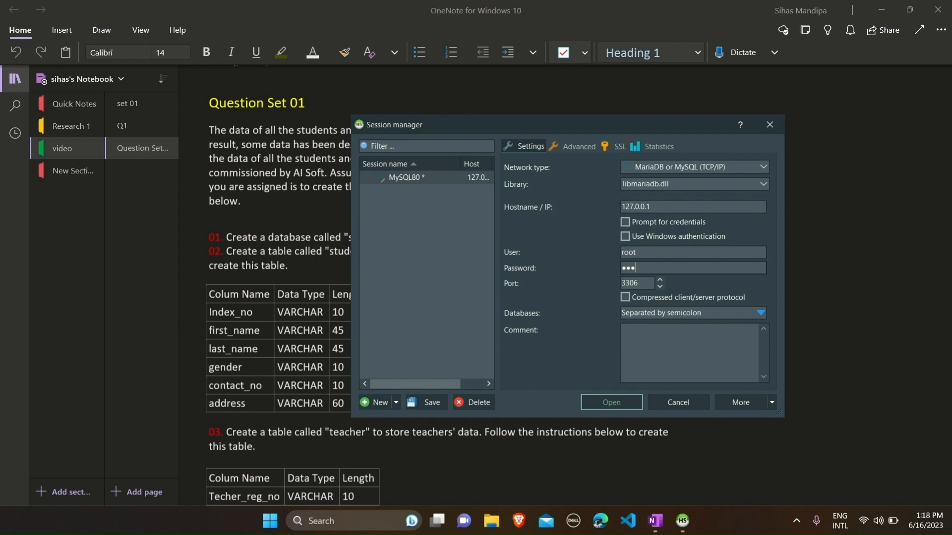
pyautogui.write('45678')
pyautogui.click(624, 406)
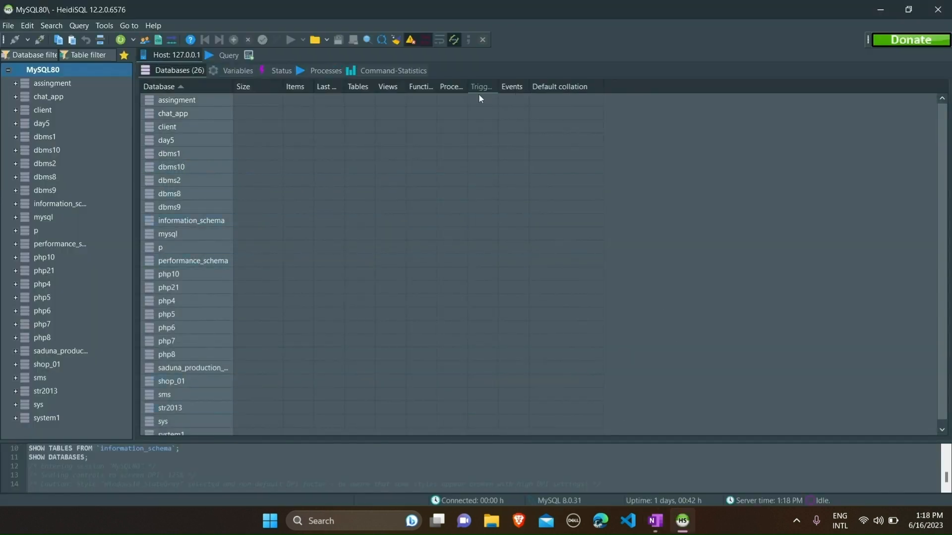
# Create database school_db on MySQL80, pasting the name copied from OneNote, then open it
pyautogui.rightClick(52, 71)
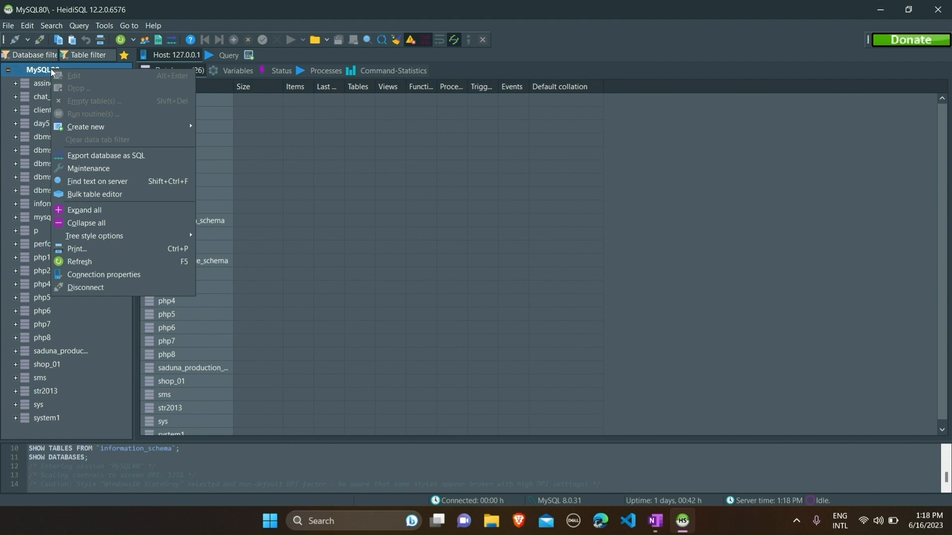
pyautogui.moveTo(102, 128)
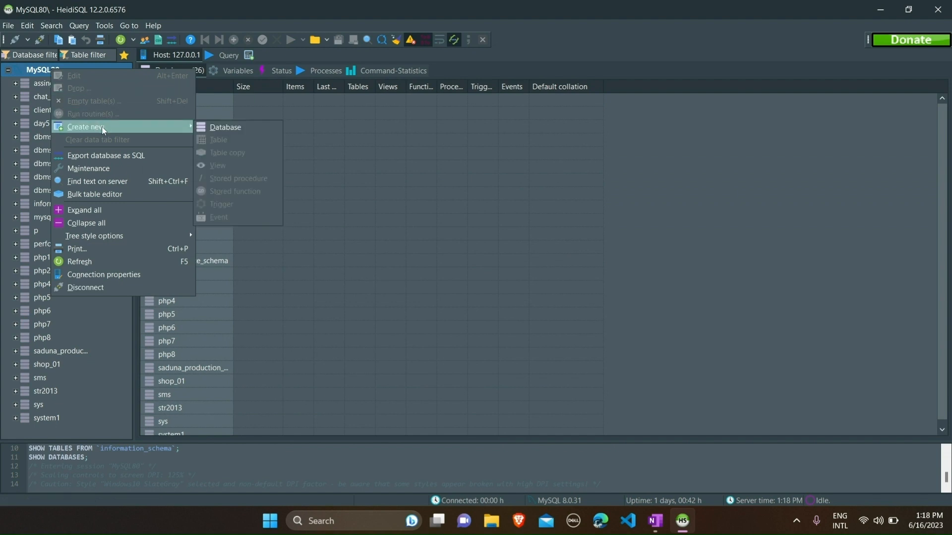
pyautogui.click(217, 128)
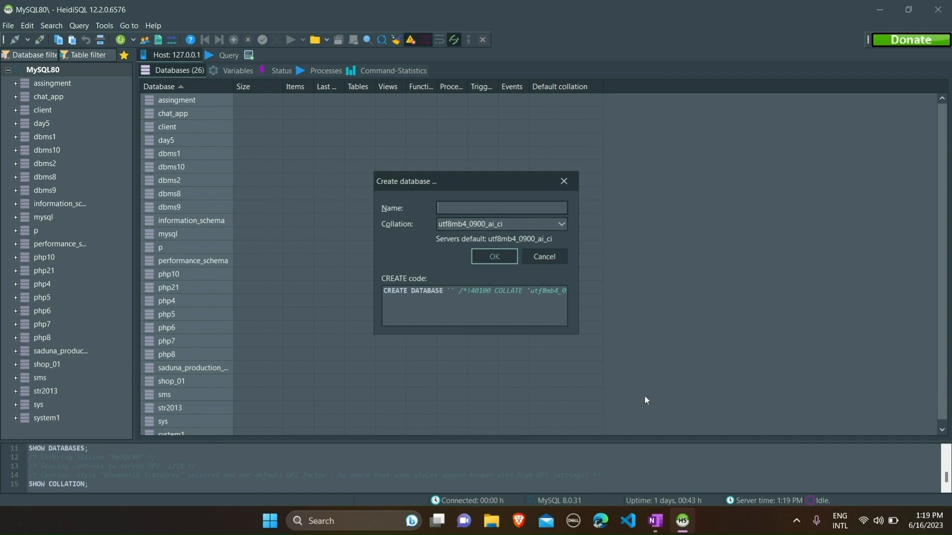
pyautogui.click(655, 520)
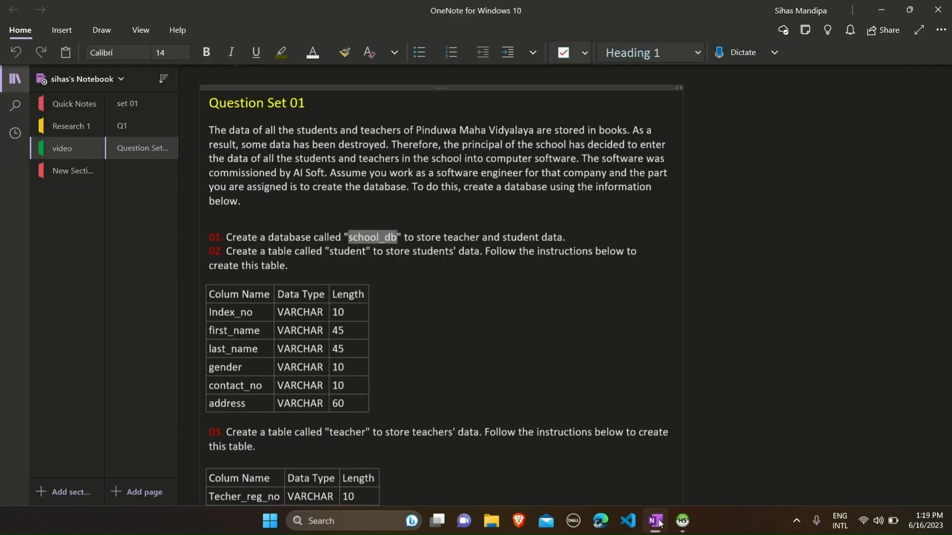
pyautogui.click(377, 238)
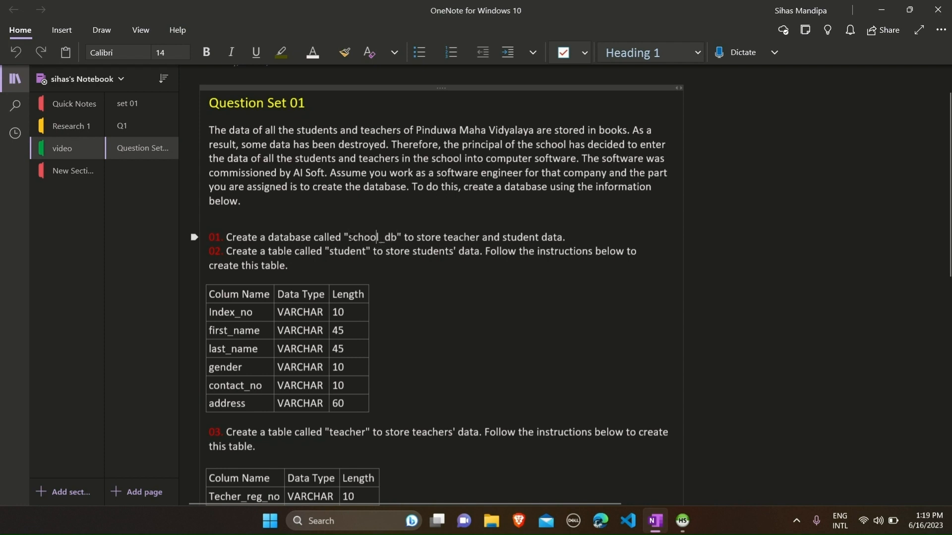
pyautogui.moveTo(349, 238); pyautogui.dragTo(397, 238)
pyautogui.hotkey('ctrl', 'c')
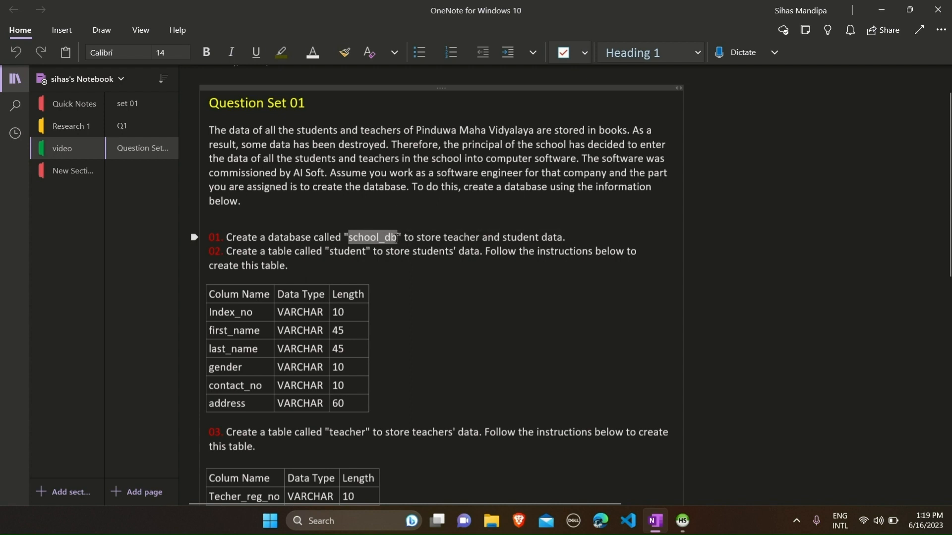
pyautogui.click(682, 521)
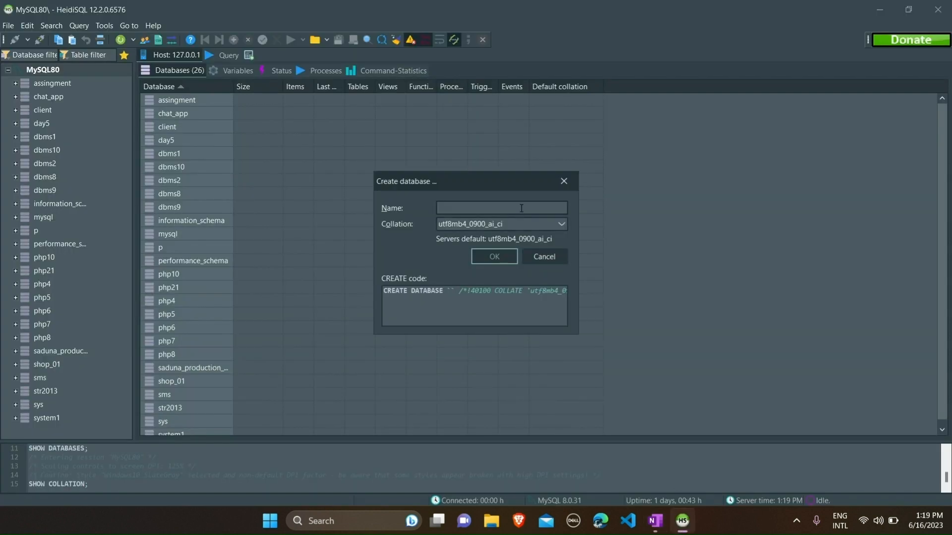
pyautogui.hotkey('ctrl', 'v')
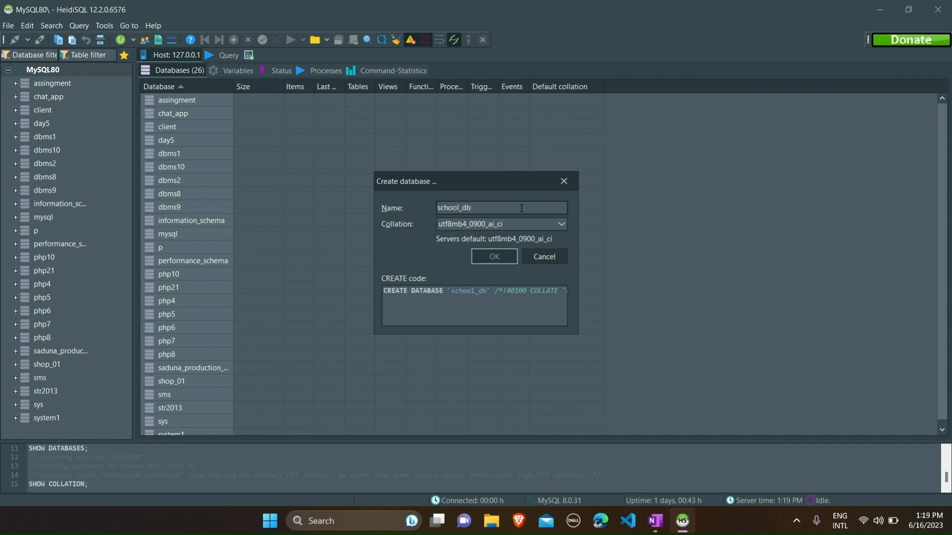
pyautogui.click(507, 255)
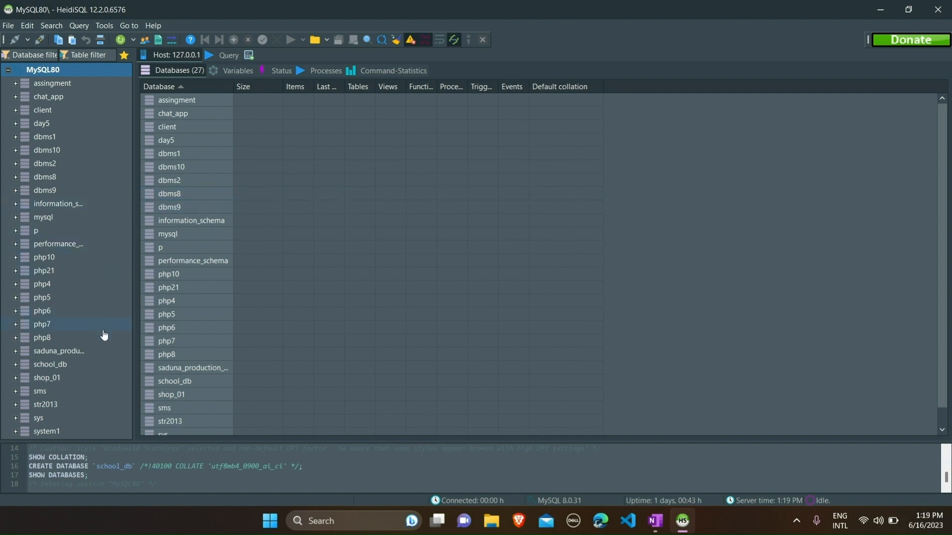
pyautogui.click(86, 369)
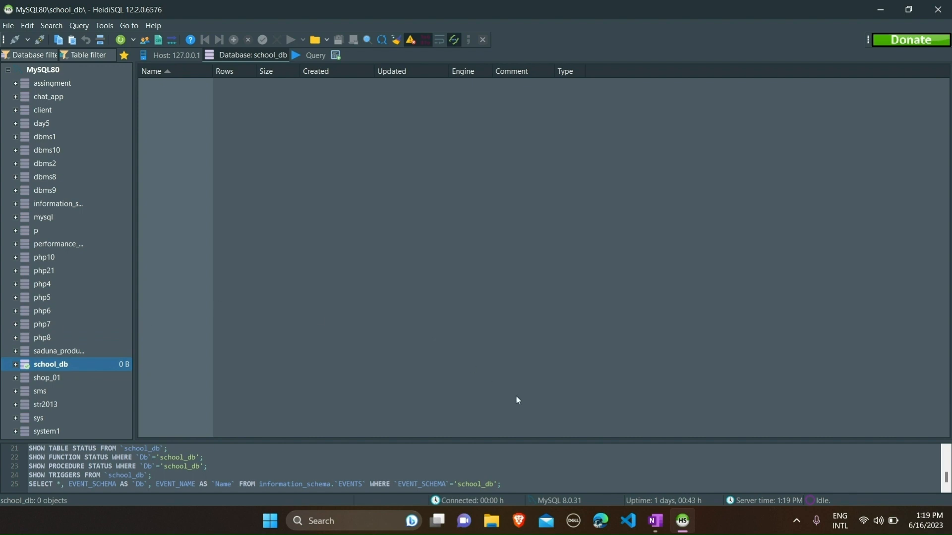
# Start a new table in the school_db database
pyautogui.click(655, 520)
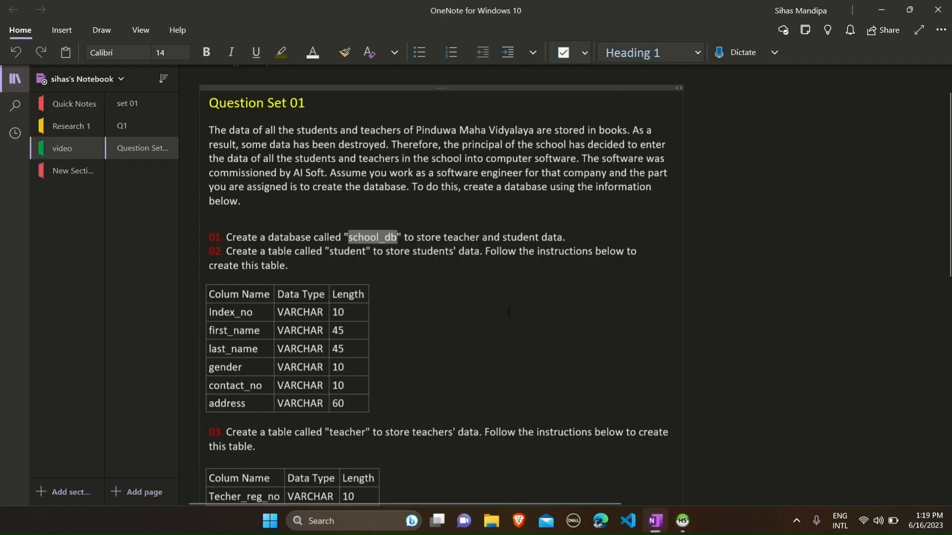
pyautogui.click(315, 262)
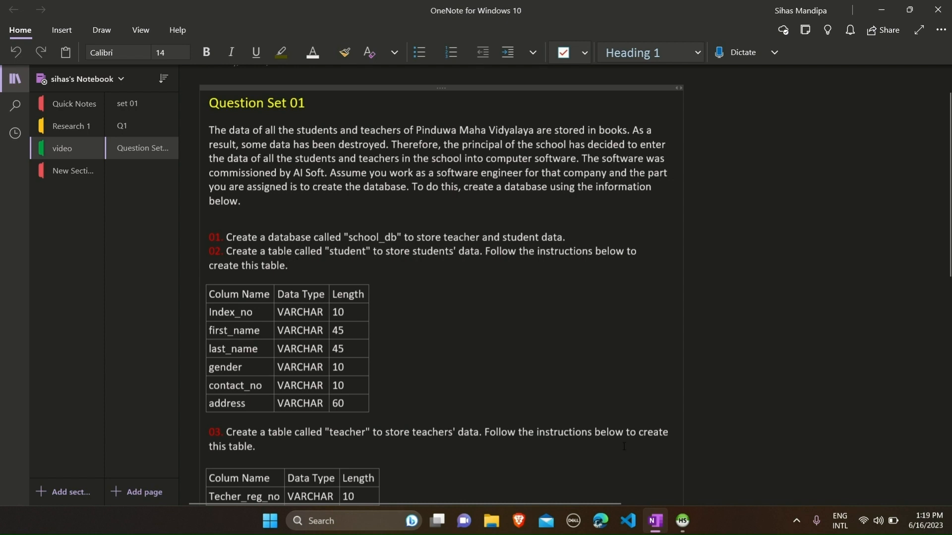
pyautogui.click(683, 521)
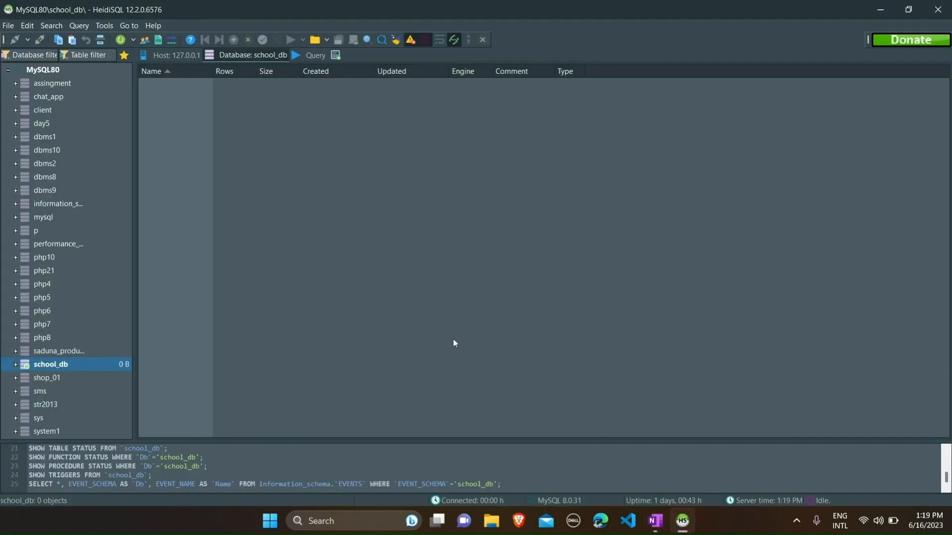
pyautogui.rightClick(74, 369)
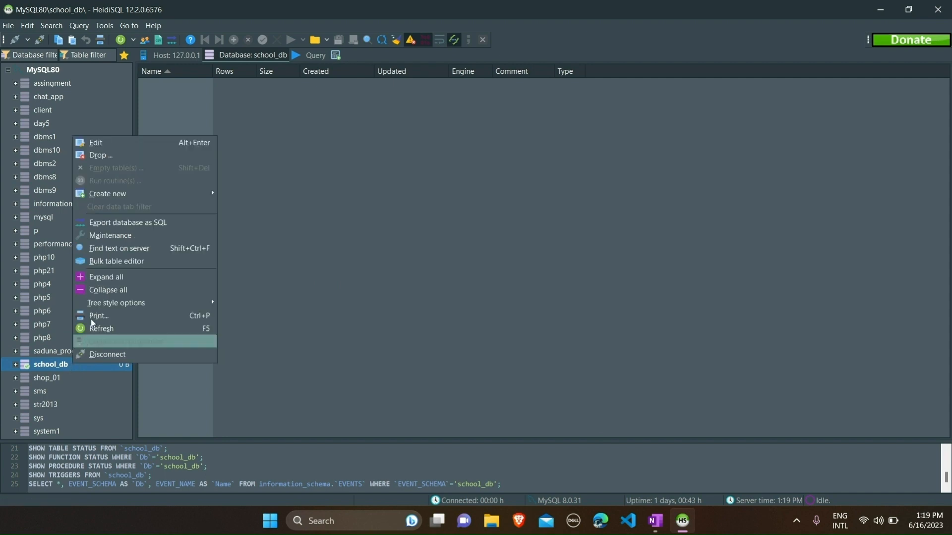
pyautogui.moveTo(124, 195)
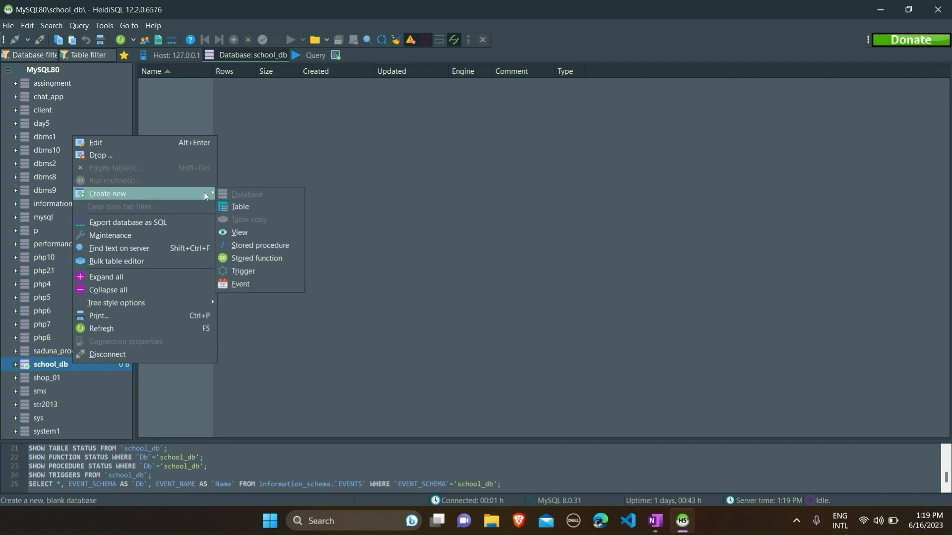
pyautogui.click(237, 209)
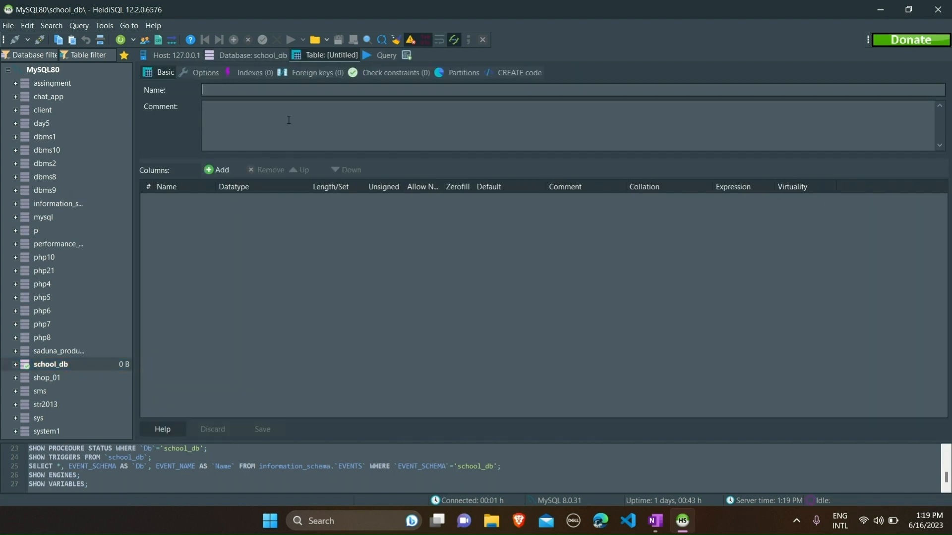
# Name the new table 'student' using the name copied from the OneNote sheet
pyautogui.click(236, 91)
pyautogui.click(654, 521)
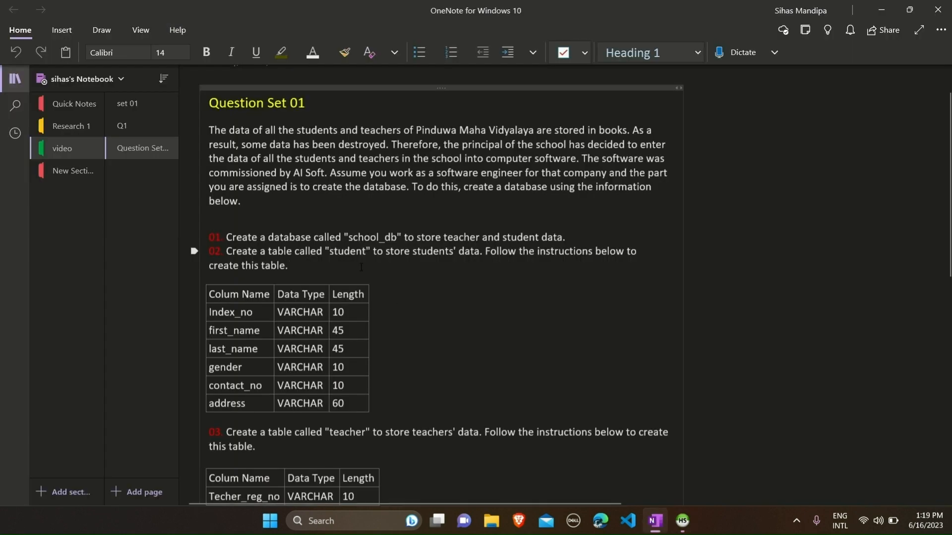
pyautogui.doubleClick(351, 251)
pyautogui.hotkey('ctrl', 'c')
pyautogui.click(685, 530)
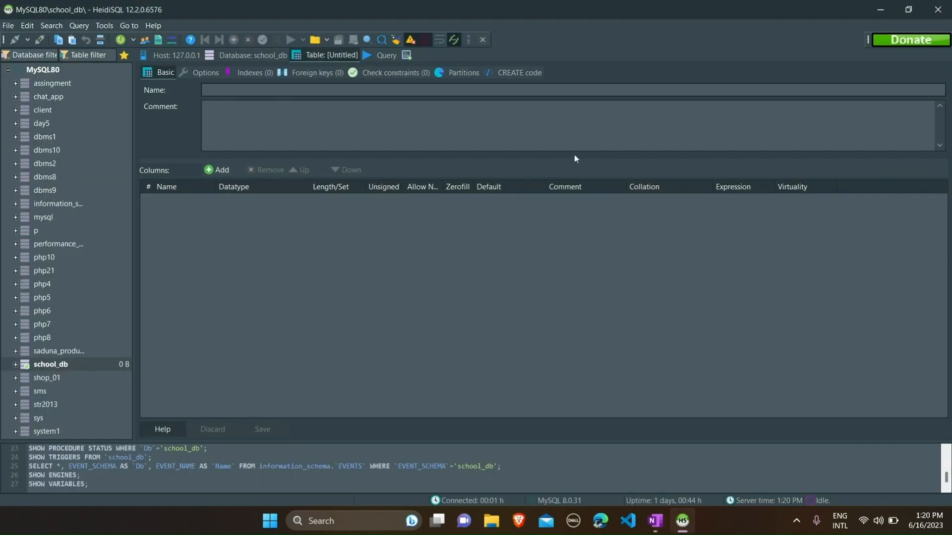
pyautogui.click(458, 93)
pyautogui.hotkey('ctrl', 'v')
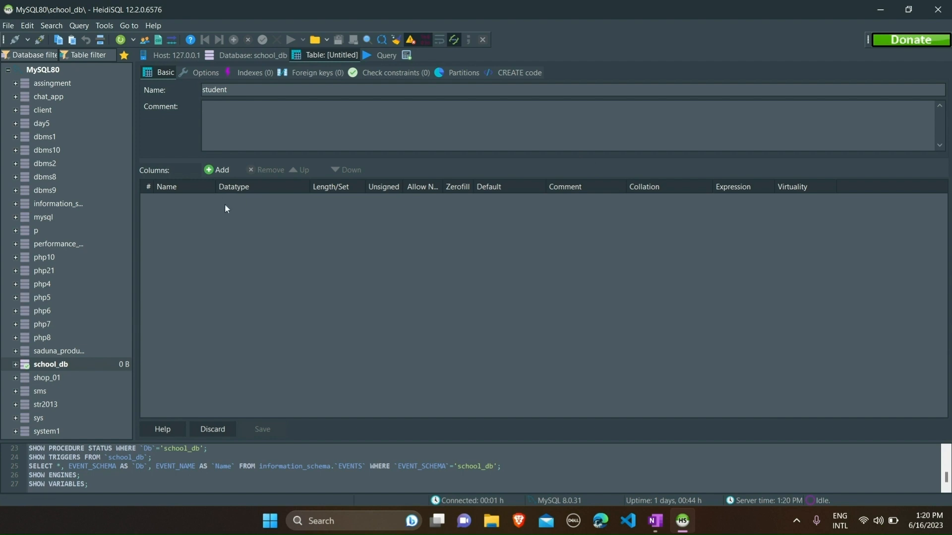
pyautogui.hotkey('alt', 'Tab')
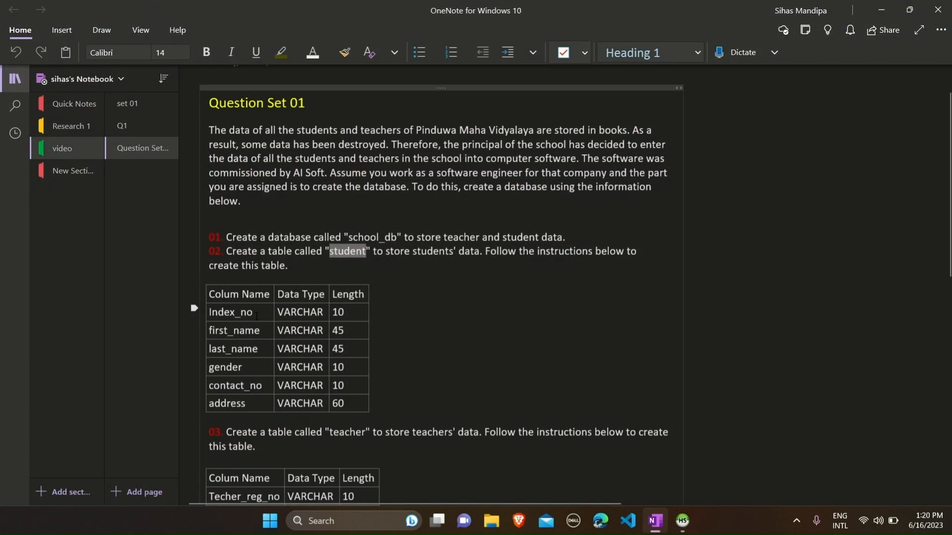
pyautogui.moveTo(263, 313); pyautogui.dragTo(211, 311)
pyautogui.hotkey('ctrl', 'c')
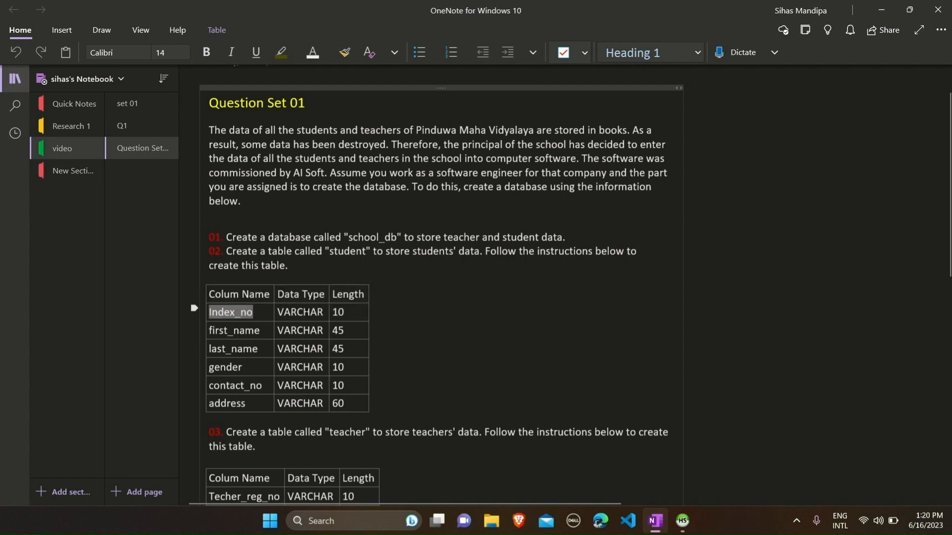
# Define the first column Index_no as VARCHAR with length 10
pyautogui.click(880, 10)
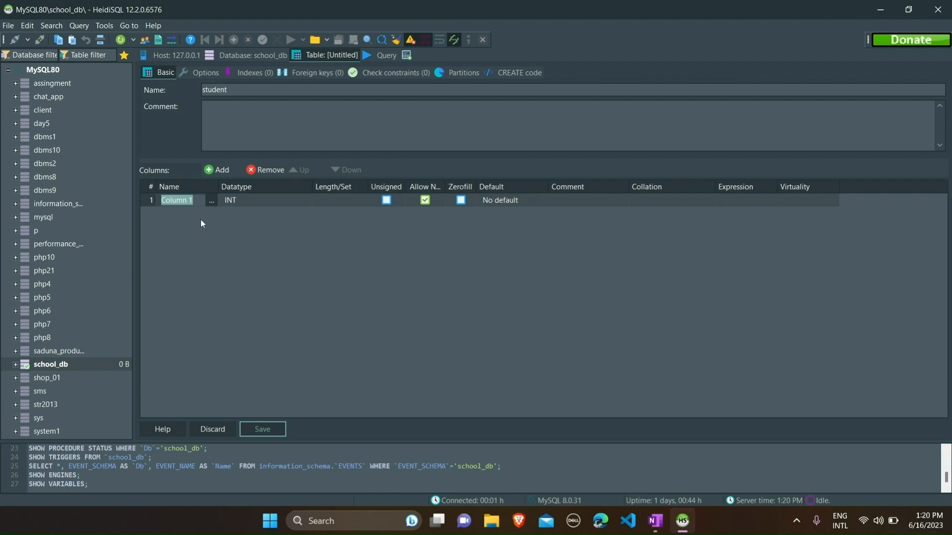
pyautogui.hotkey('ctrl', 'v')
pyautogui.press('Return')
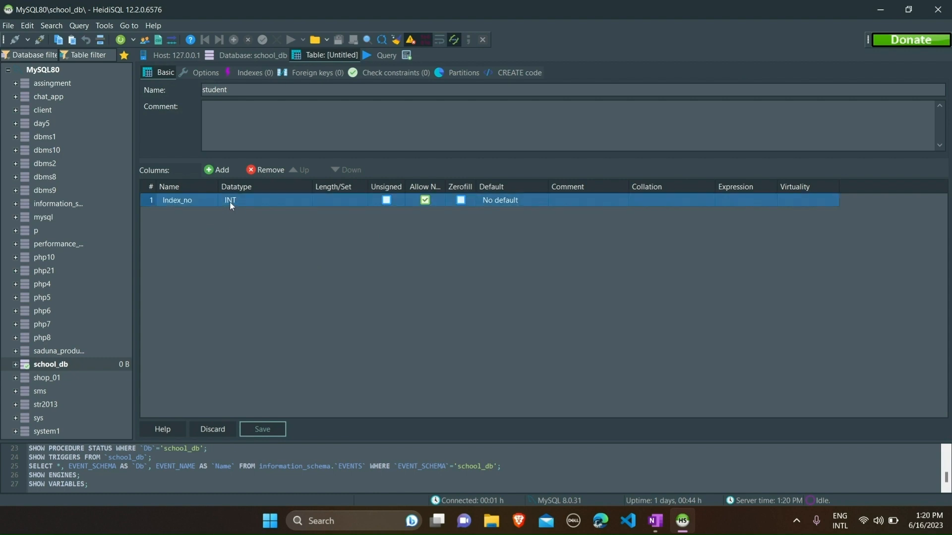
pyautogui.click(231, 206)
pyautogui.moveTo(320, 213); pyautogui.dragTo(320, 228)
pyautogui.click(298, 263)
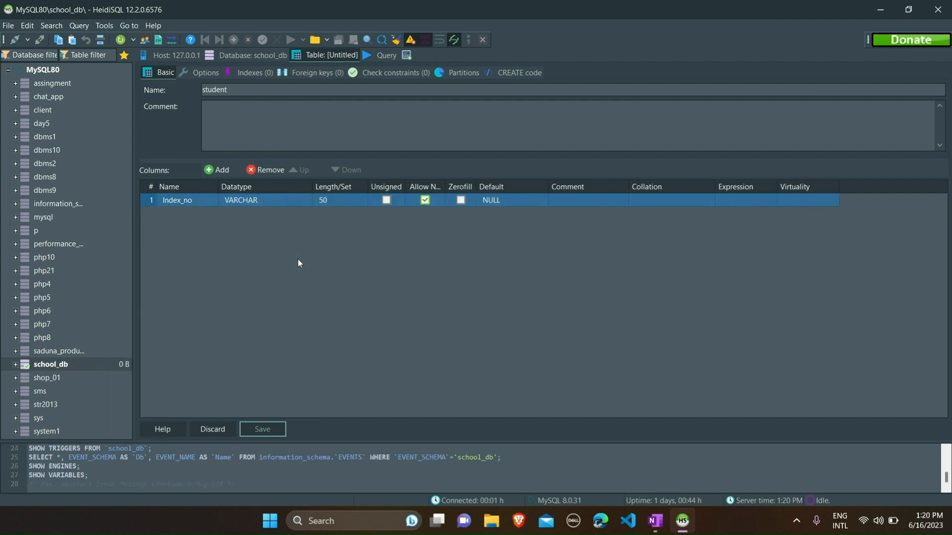
pyautogui.click(323, 201)
pyautogui.press('BackSpace')
pyautogui.press('BackSpace')
pyautogui.write('10')
pyautogui.click(340, 242)
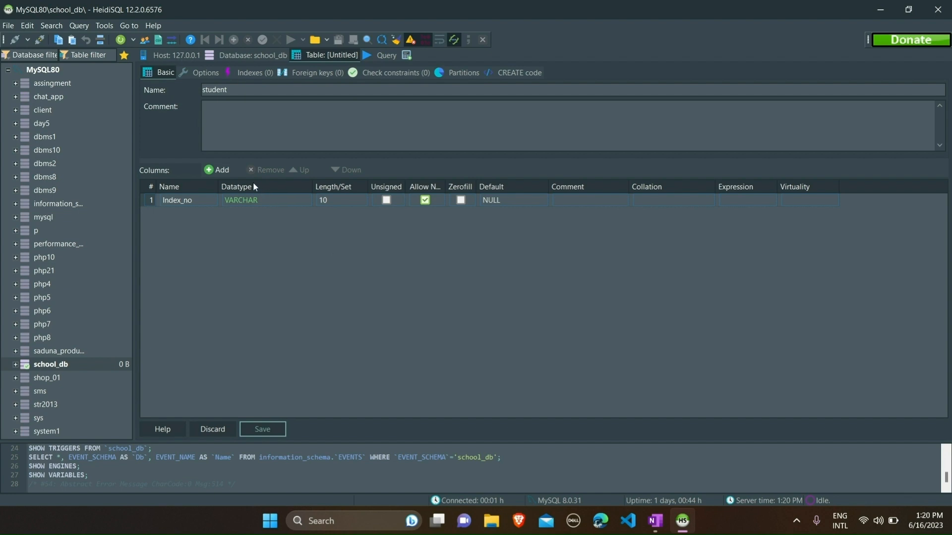
# Add a first_name column with length 45
pyautogui.click(219, 170)
pyautogui.click(655, 520)
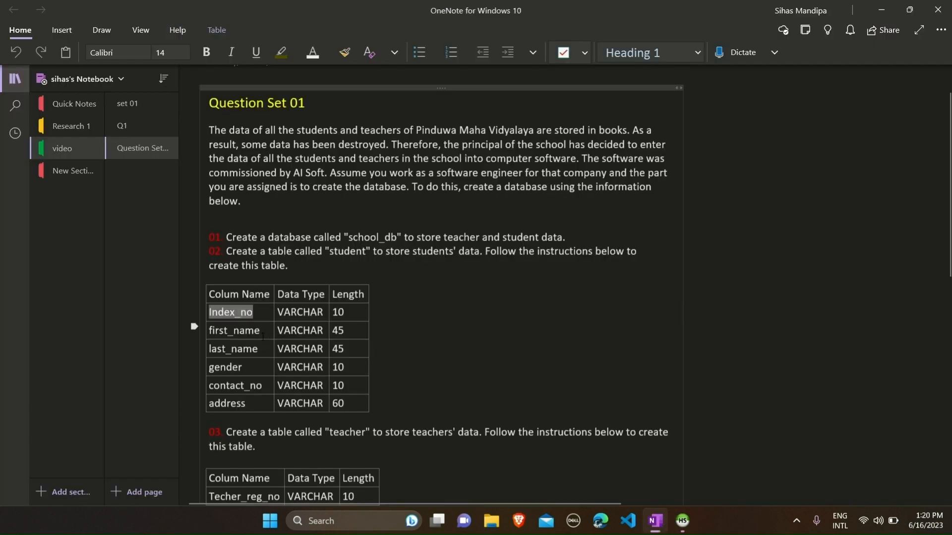
pyautogui.moveTo(261, 332); pyautogui.dragTo(209, 331)
pyautogui.hotkey('ctrl', 'c')
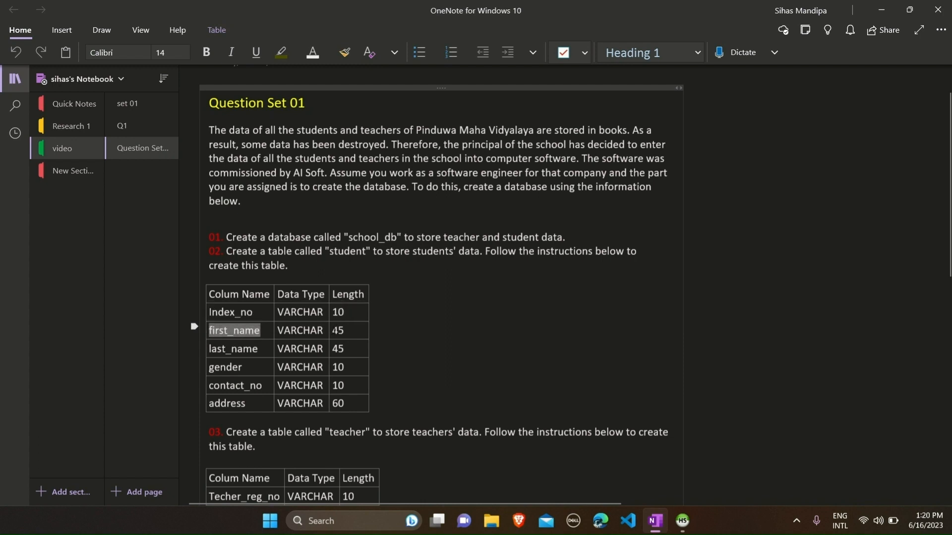
pyautogui.click(882, 10)
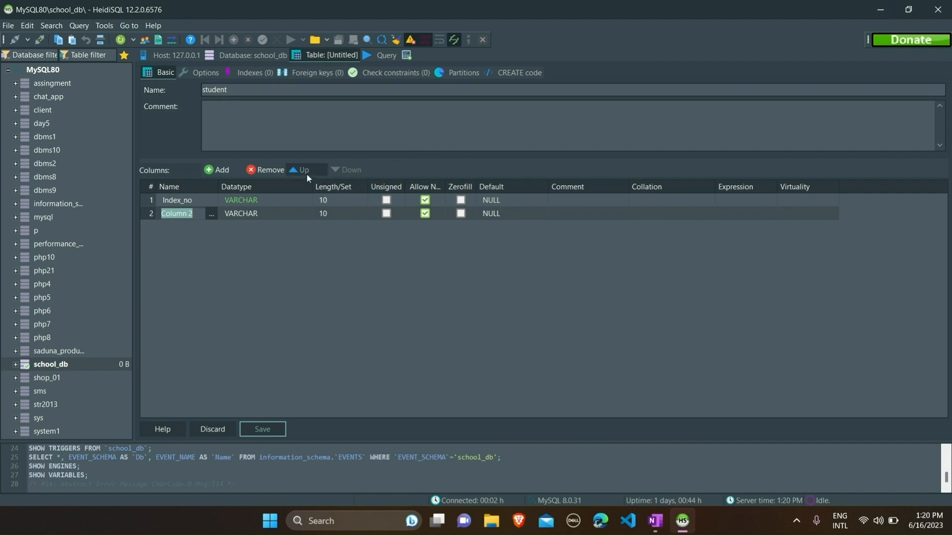
pyautogui.hotkey('ctrl', 'v')
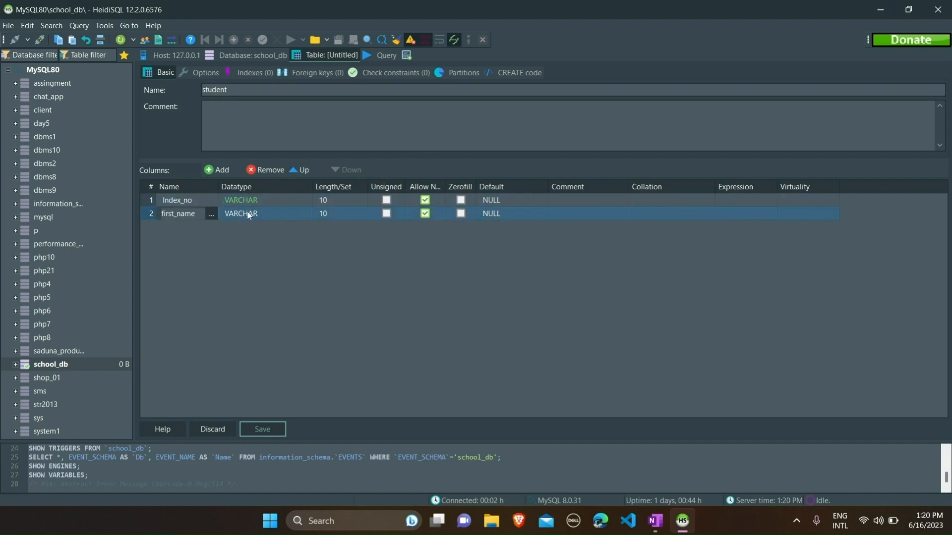
pyautogui.click(334, 211)
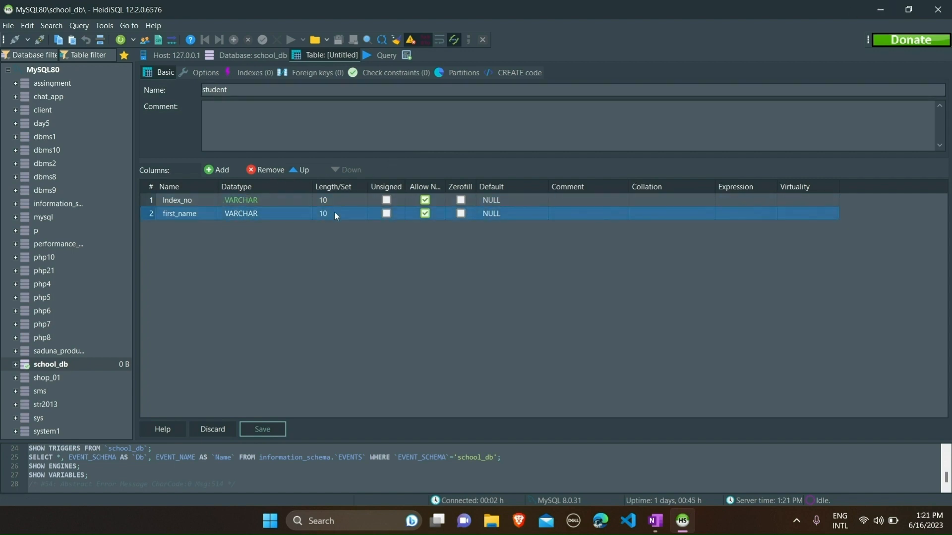
pyautogui.click(325, 213)
pyautogui.press('BackSpace')
pyautogui.press('BackSpace')
pyautogui.write('45')
pyautogui.click(256, 269)
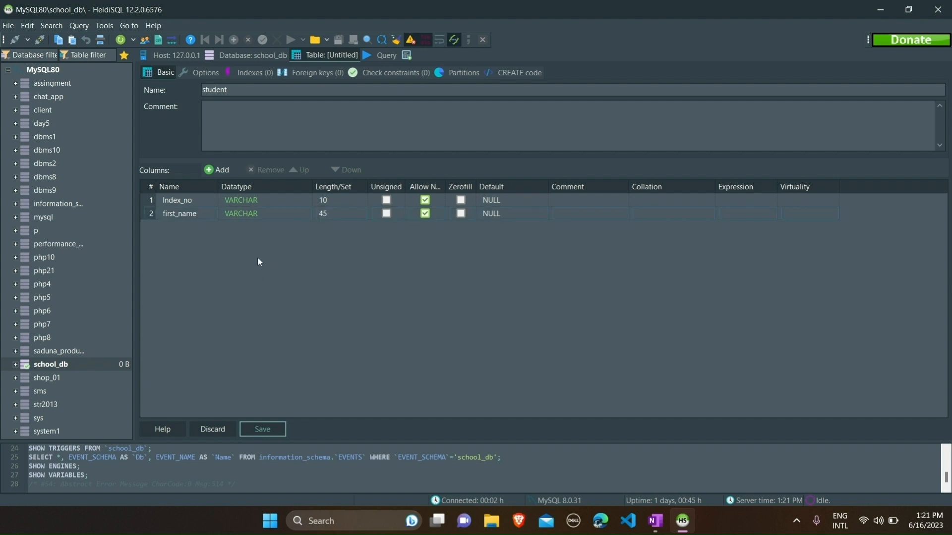
# Add the last_name, gender and contact_no columns
pyautogui.click(222, 169)
pyautogui.click(654, 521)
pyautogui.moveTo(261, 350); pyautogui.dragTo(209, 350)
pyautogui.hotkey('ctrl', 'c')
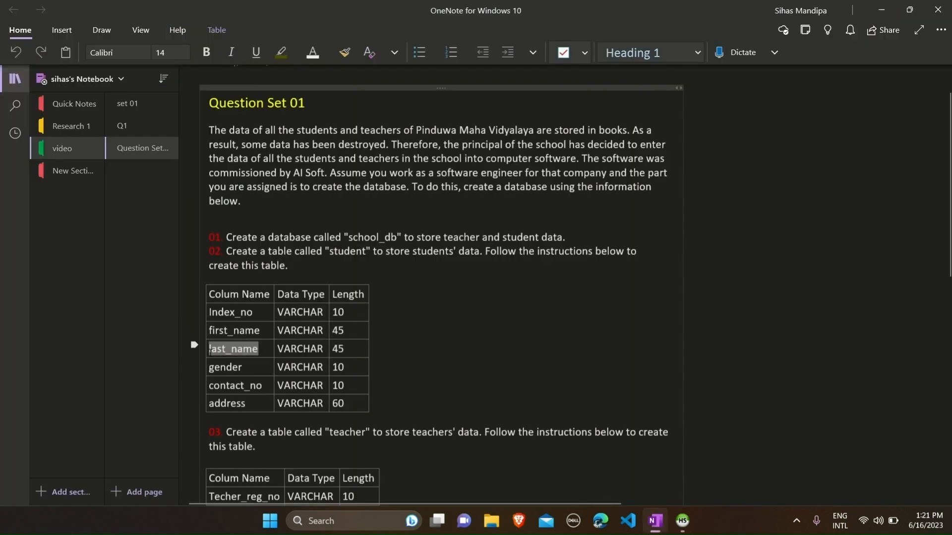
pyautogui.click(882, 9)
pyautogui.hotkey('ctrl', 'v')
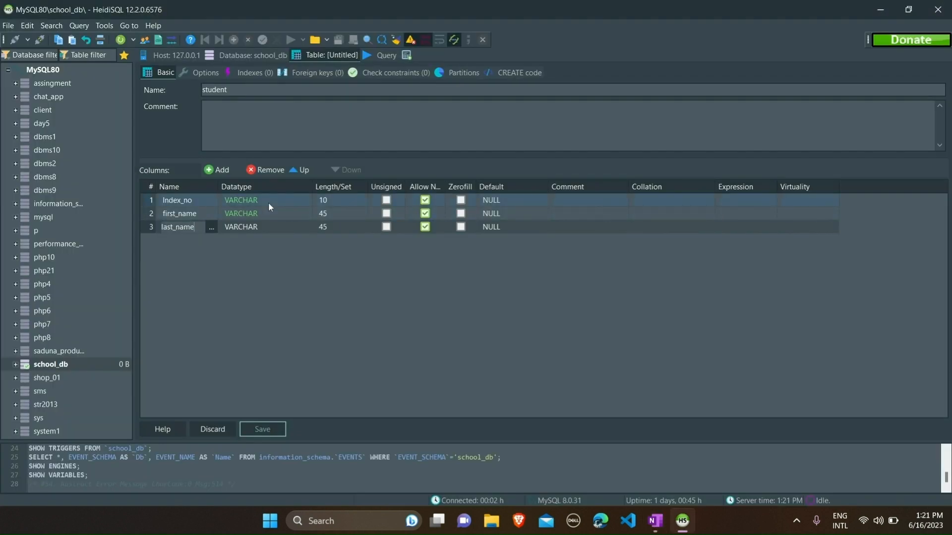
pyautogui.click(220, 171)
pyautogui.click(654, 520)
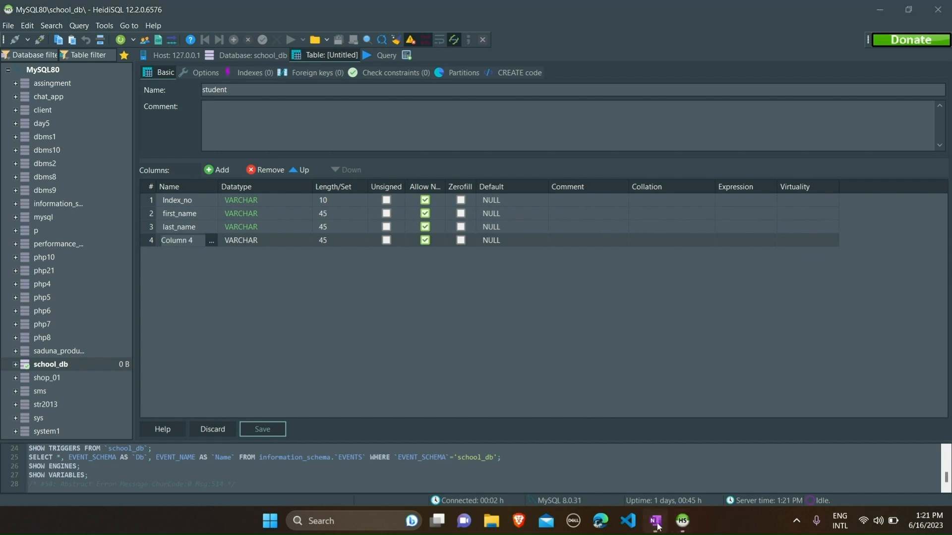
pyautogui.click(195, 366)
pyautogui.hotkey('ctrl', 'c')
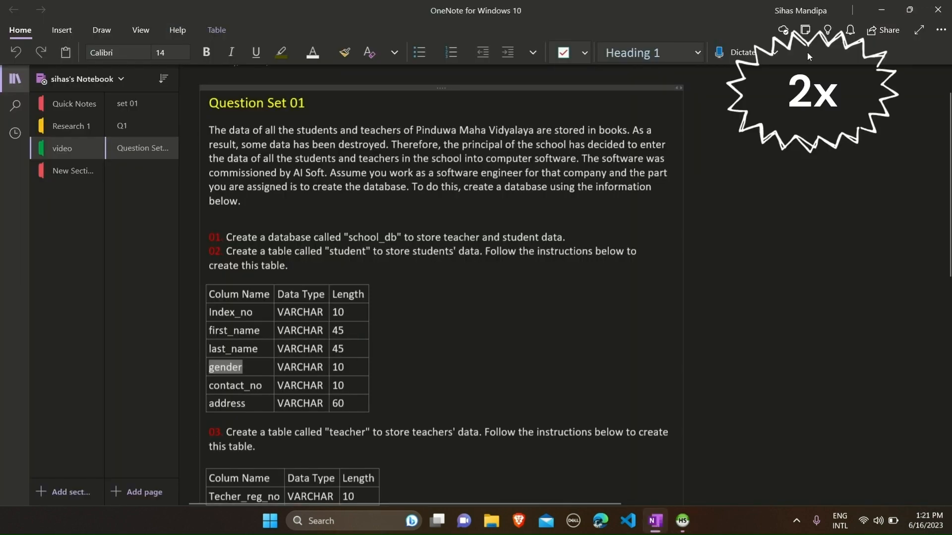
pyautogui.click(872, 15)
pyautogui.hotkey('ctrl', 'v')
pyautogui.click(222, 170)
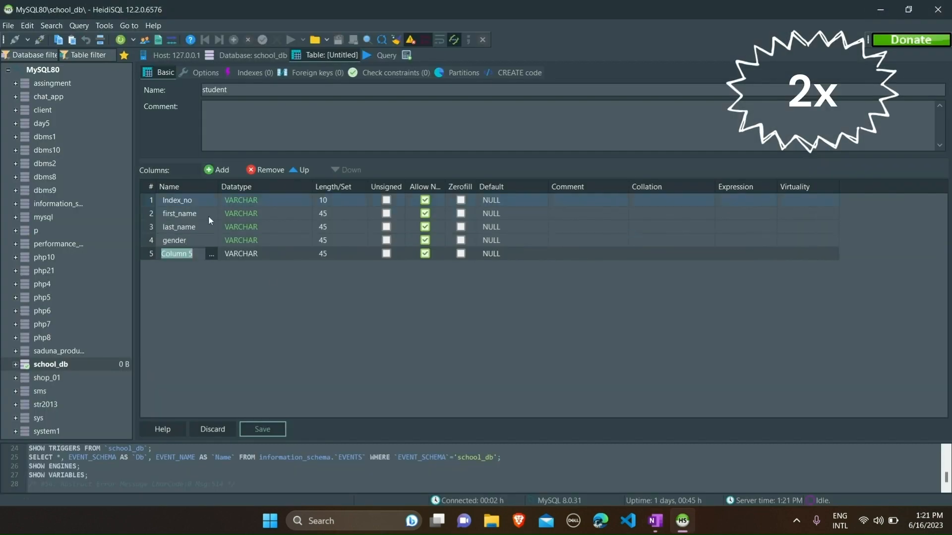
pyautogui.write('contact_no')
# Add an address column with length 60
pyautogui.click(222, 170)
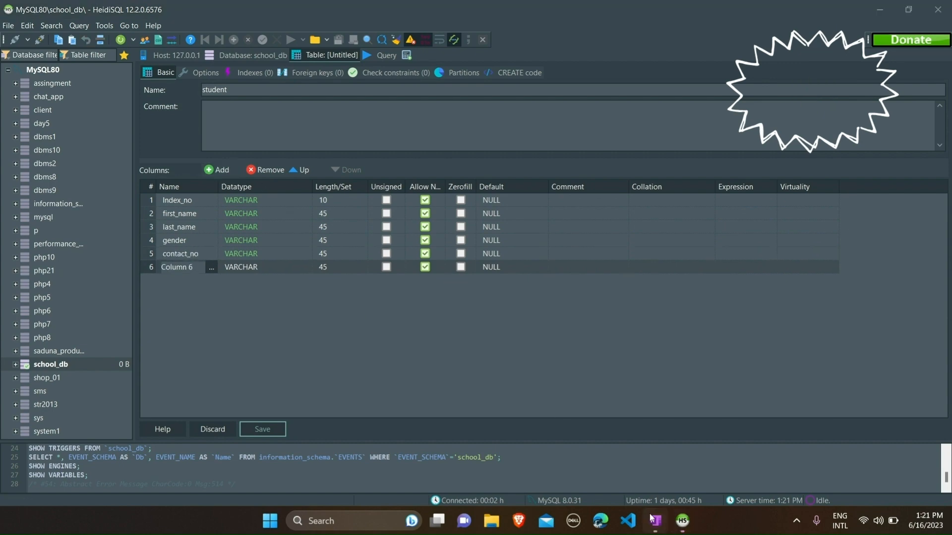
pyautogui.click(655, 521)
pyautogui.moveTo(247, 403); pyautogui.dragTo(208, 403)
pyautogui.hotkey('ctrl', 'c')
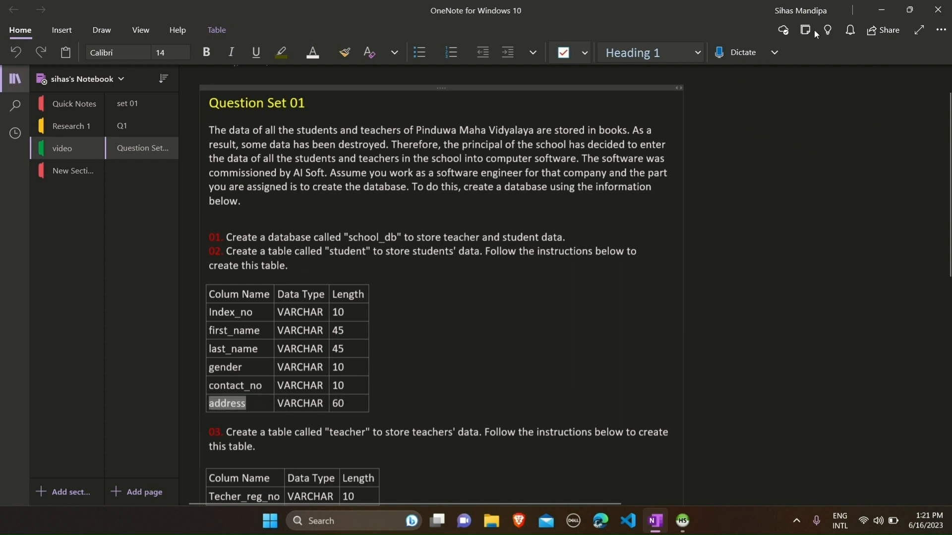
pyautogui.click(882, 9)
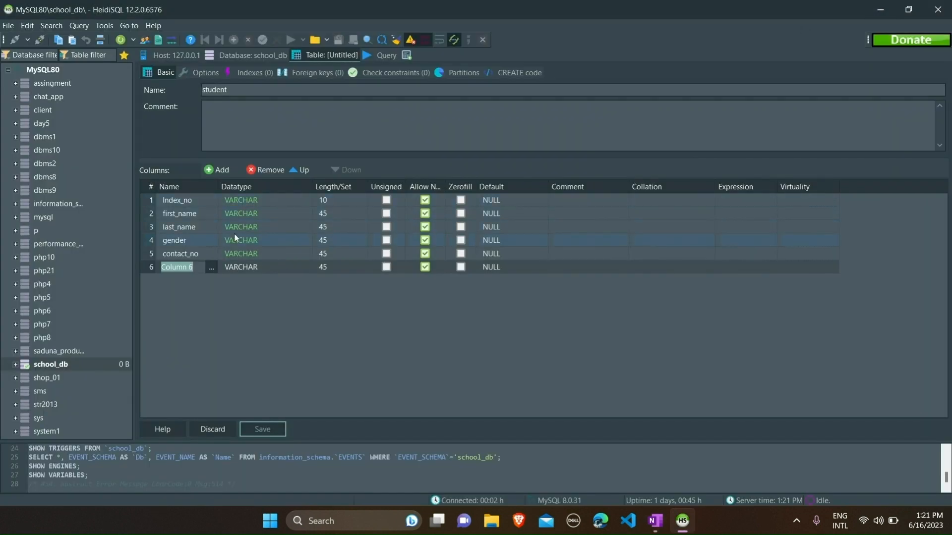
pyautogui.hotkey('ctrl', 'v')
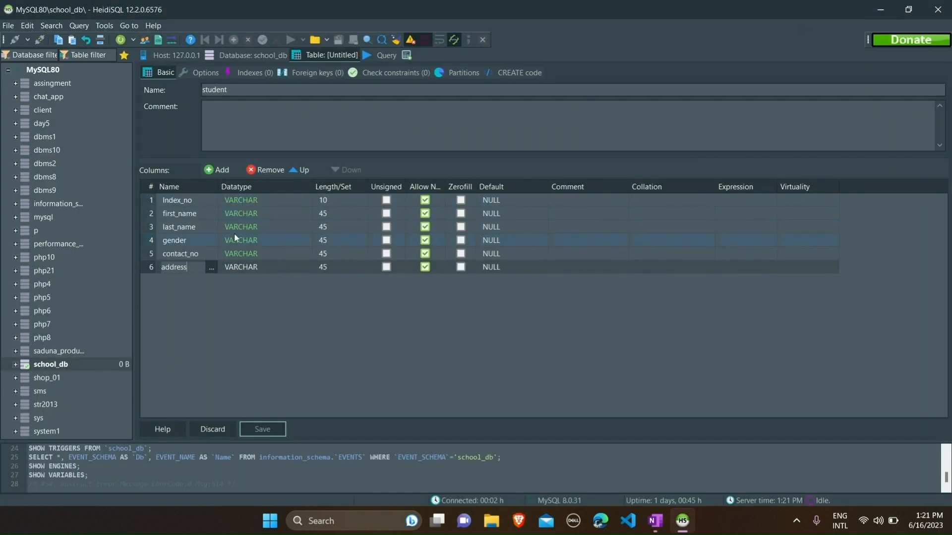
pyautogui.click(329, 266)
pyautogui.press('BackSpace')
pyautogui.press('BackSpace')
pyautogui.write('60')
pyautogui.click(331, 296)
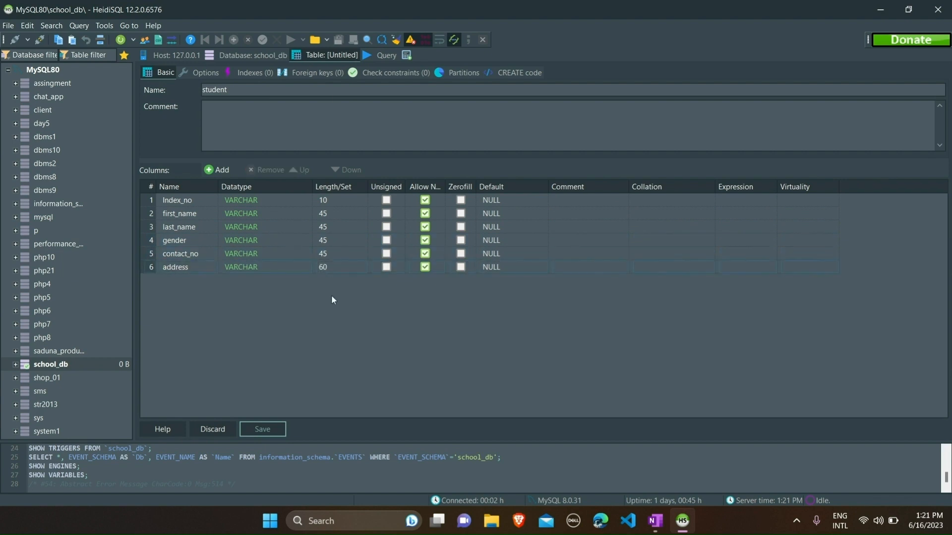
# Save the student table and view its empty data grid
pyautogui.click(267, 428)
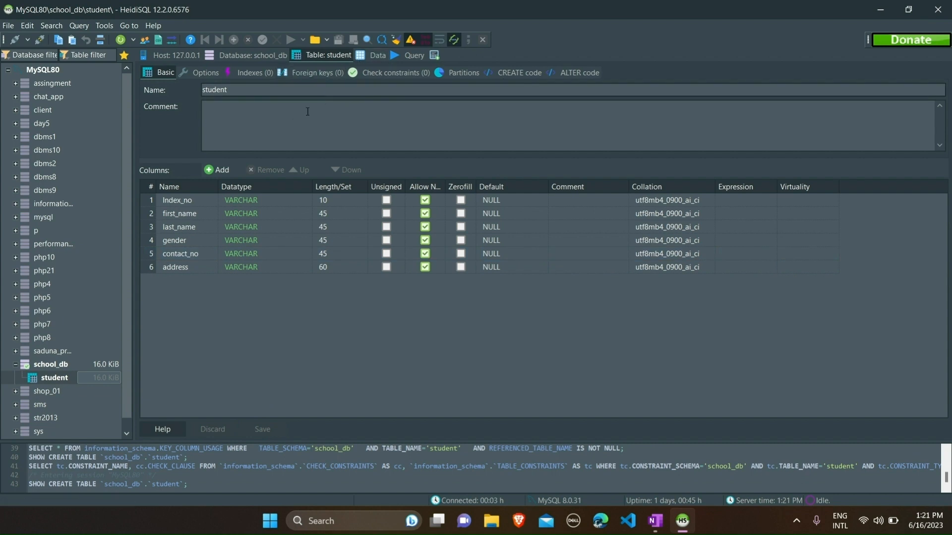
pyautogui.click(375, 55)
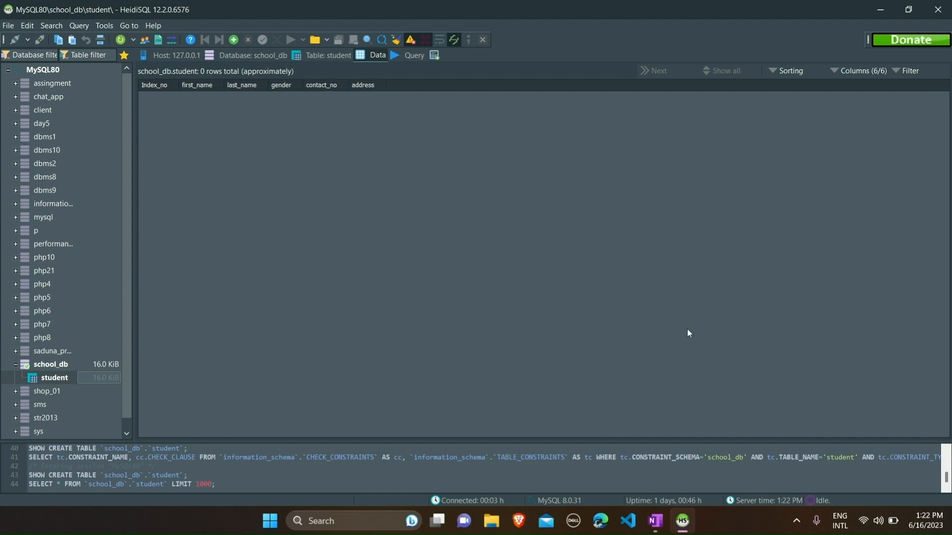
pyautogui.click(655, 521)
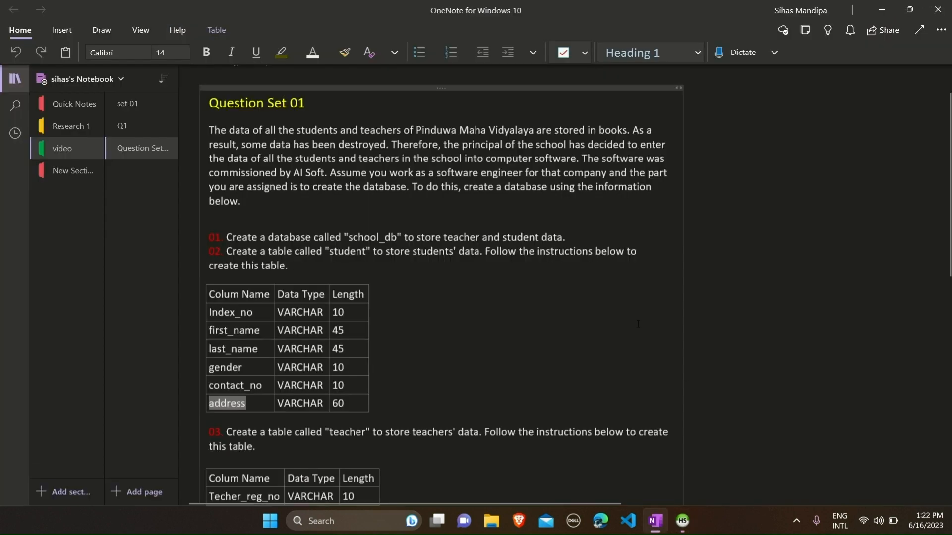
# Copy the word 'teacher' from the OneNote sheet and show school_db's tables
pyautogui.scroll(-4, 884, 214)
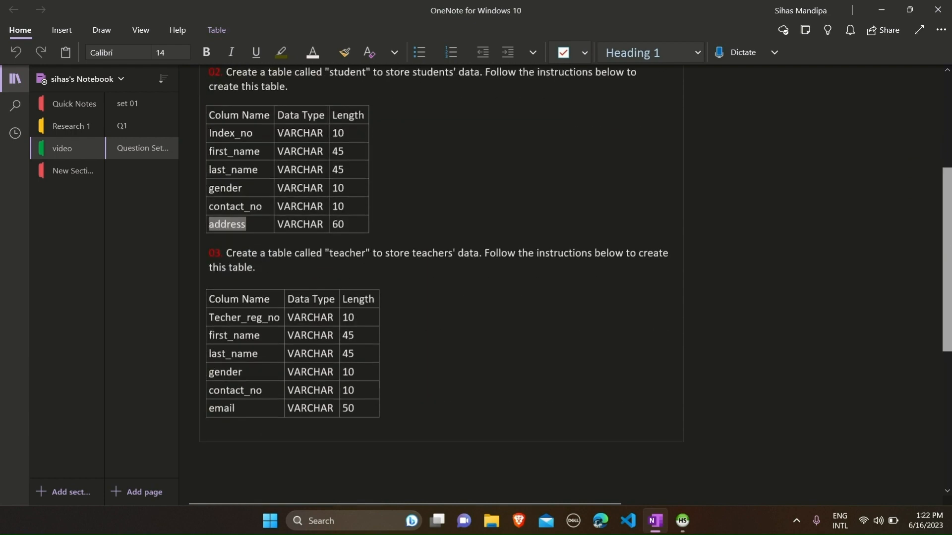
pyautogui.click(311, 228)
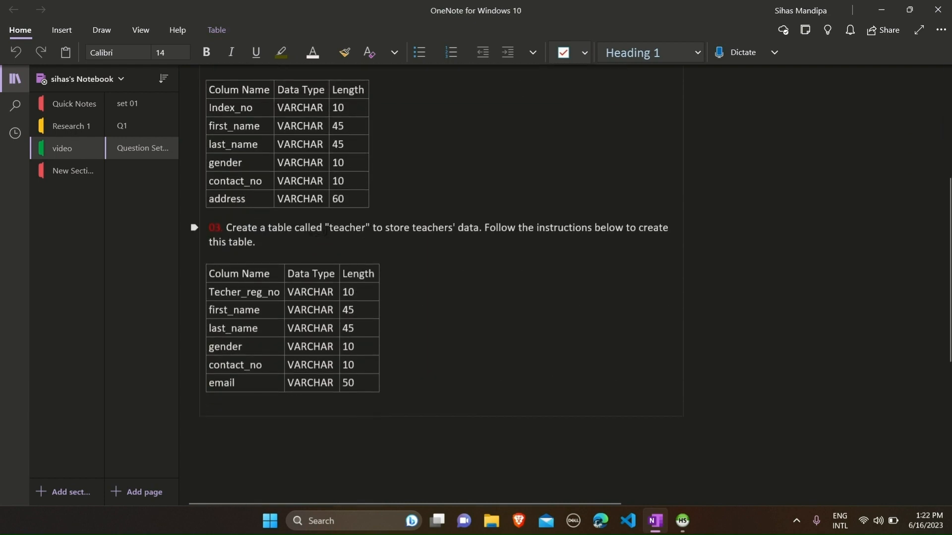
pyautogui.moveTo(328, 228); pyautogui.dragTo(365, 228)
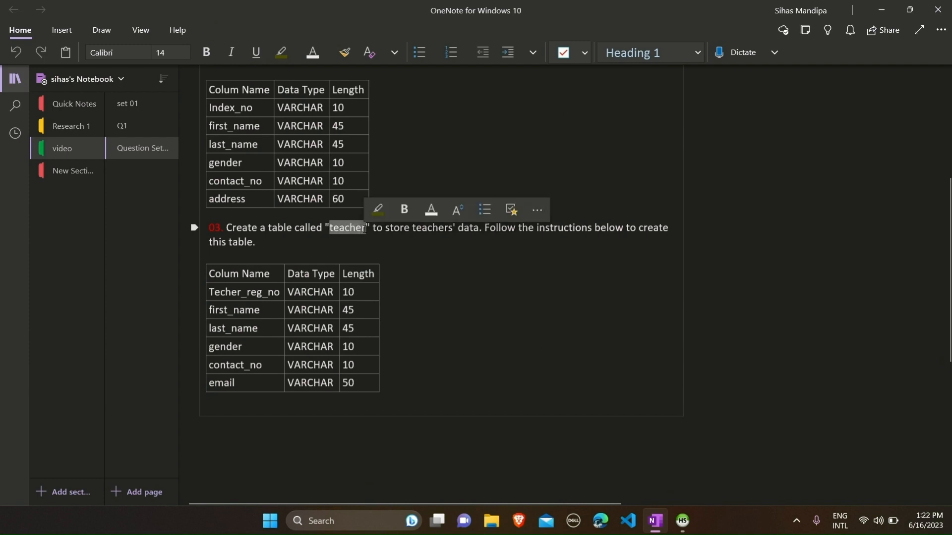
pyautogui.click(373, 243)
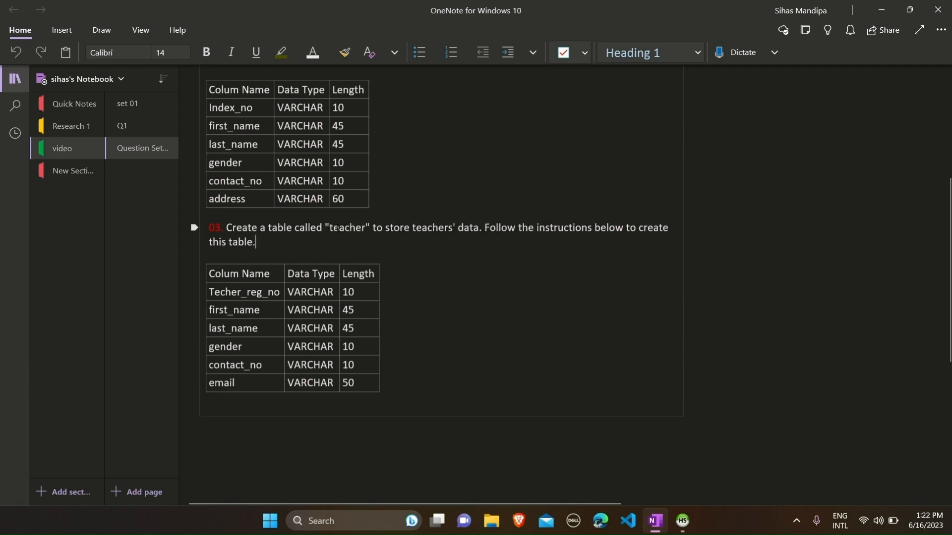
pyautogui.doubleClick(347, 228)
pyautogui.click(682, 520)
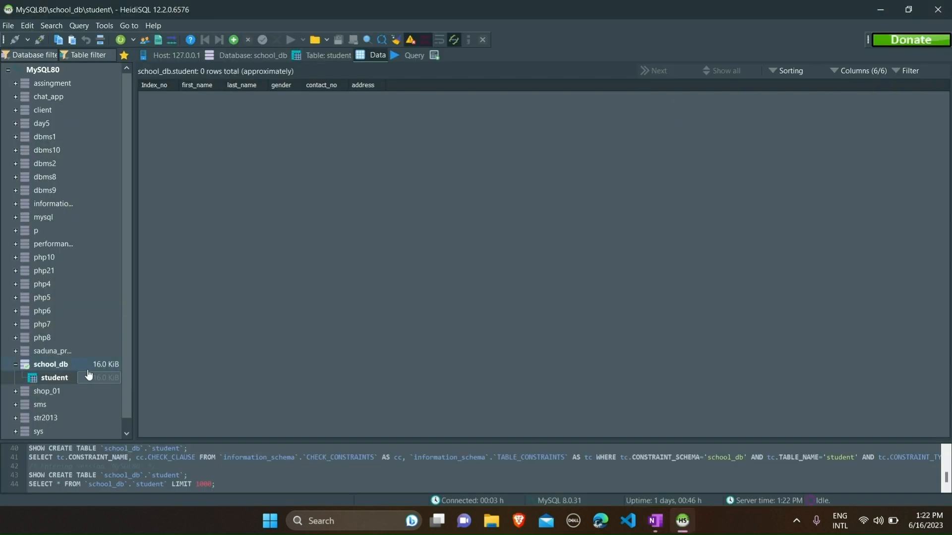
pyautogui.click(63, 367)
# Create a table named teacher in school_db with one default column; copy Techer_reg_no
pyautogui.rightClick(63, 368)
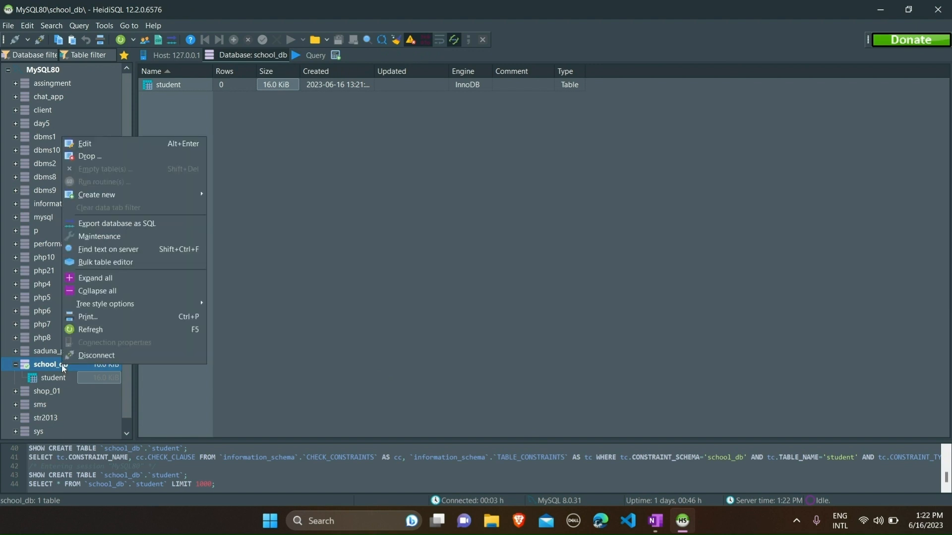
pyautogui.moveTo(100, 200)
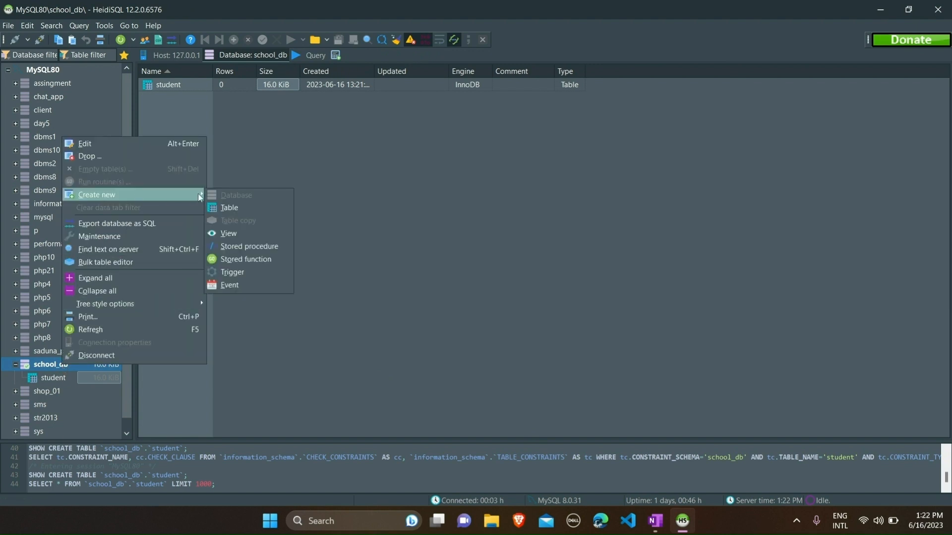
pyautogui.click(233, 205)
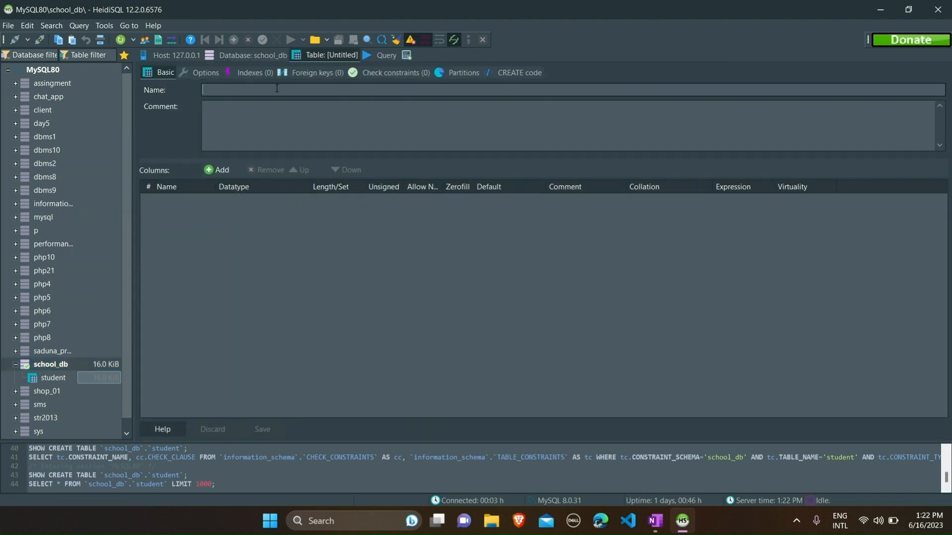
pyautogui.write('teacher')
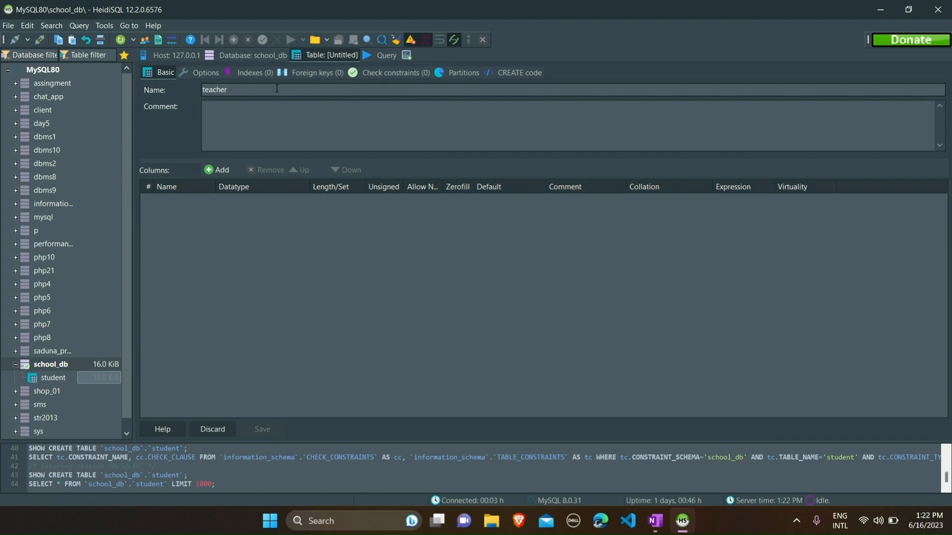
pyautogui.click(227, 169)
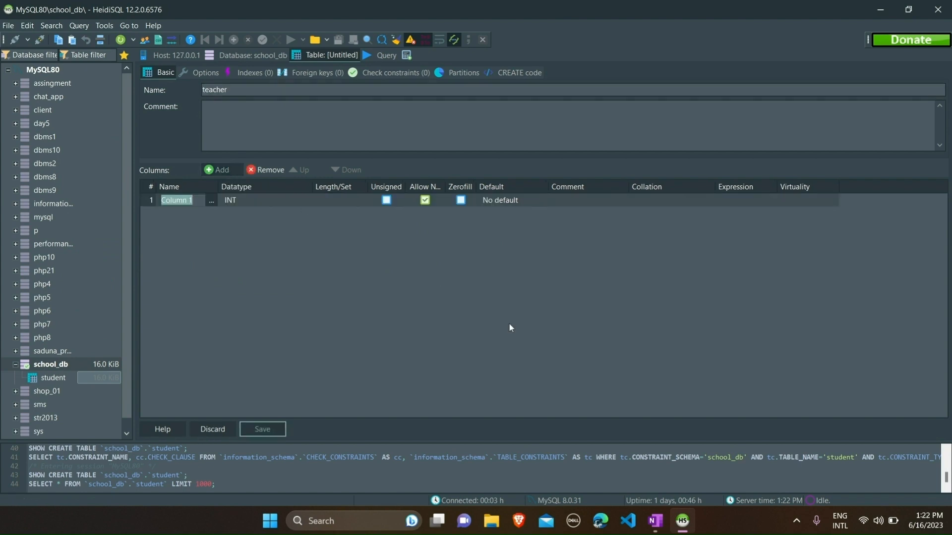
pyautogui.click(655, 521)
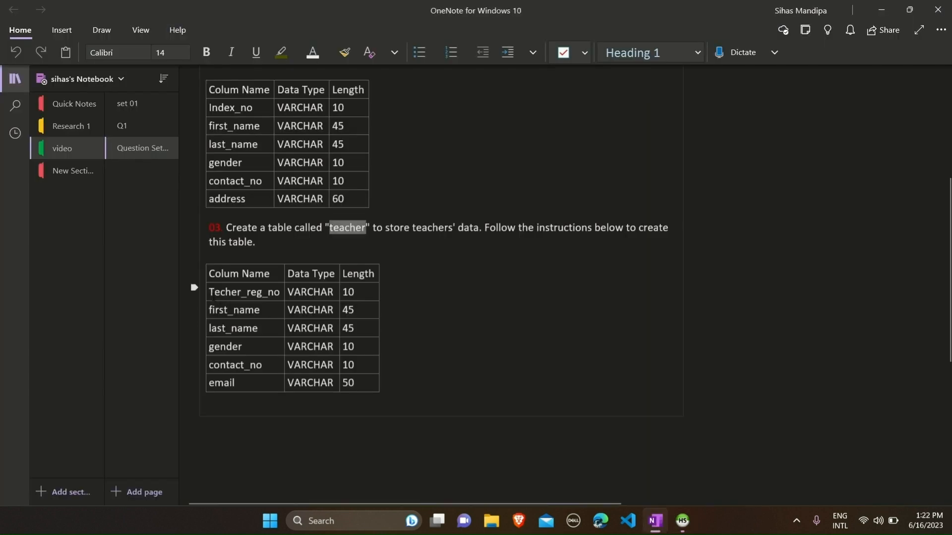
pyautogui.moveTo(209, 292); pyautogui.dragTo(281, 292)
pyautogui.hotkey('ctrl', 'c')
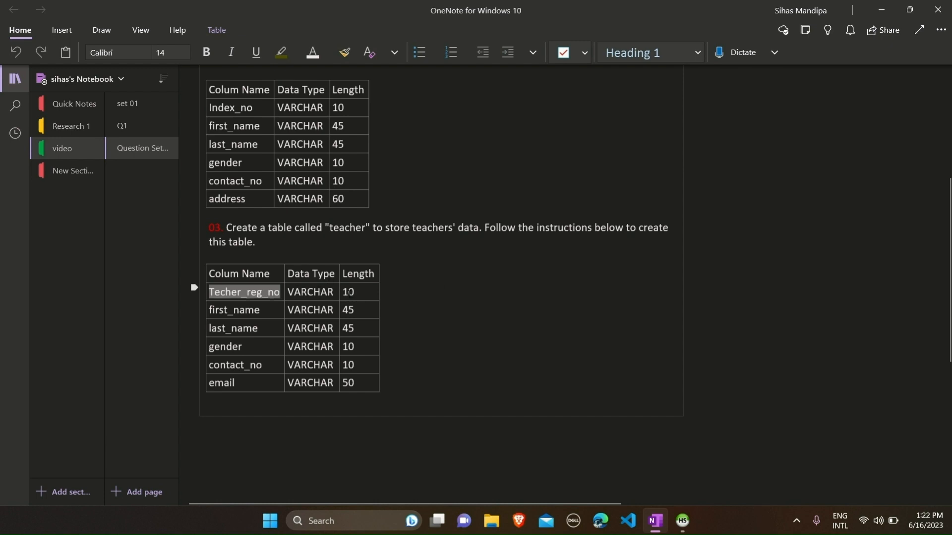
# Make the first column Techer_reg_no, VARCHAR with length 10
pyautogui.click(881, 10)
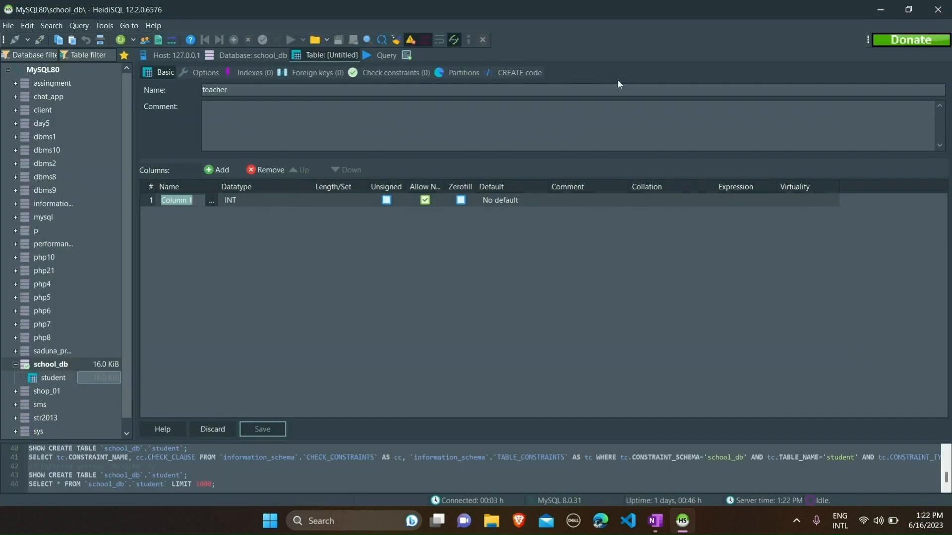
pyautogui.hotkey('ctrl', 'v')
pyautogui.click(265, 201)
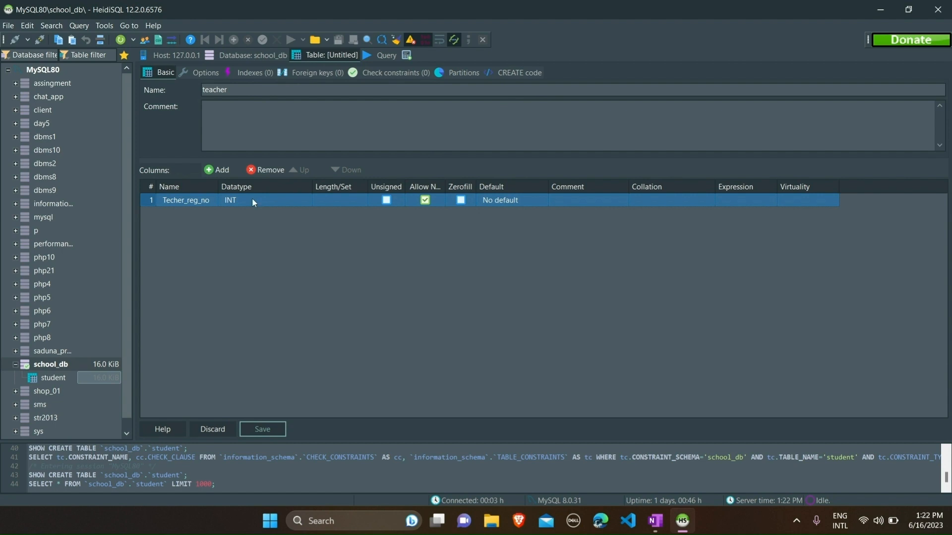
pyautogui.click(252, 197)
pyautogui.moveTo(320, 209); pyautogui.dragTo(317, 229)
pyautogui.click(309, 245)
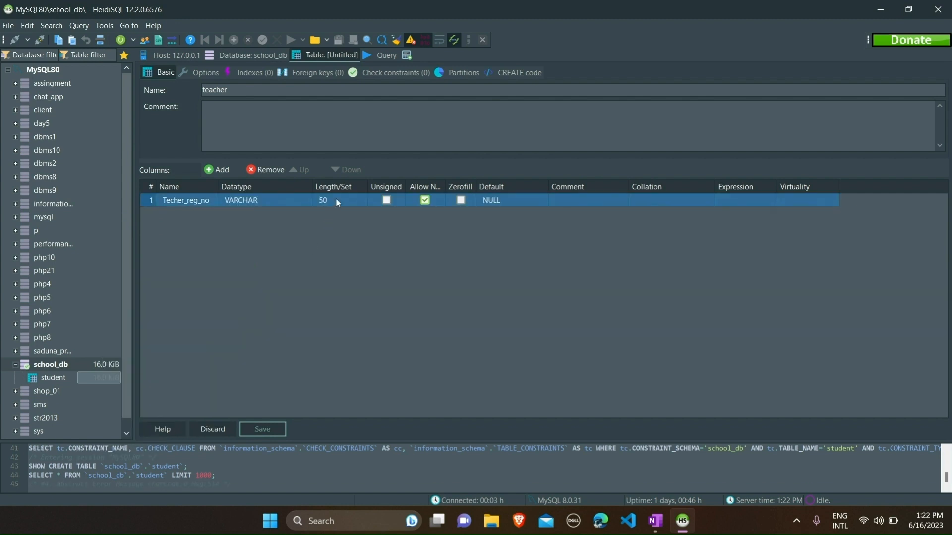
pyautogui.click(325, 200)
pyautogui.press('BackSpace')
pyautogui.press('BackSpace')
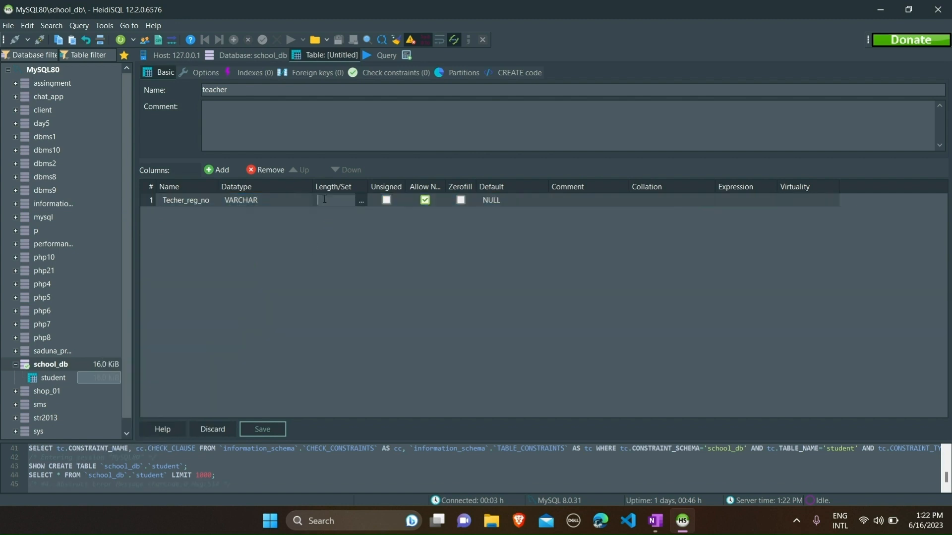
pyautogui.write('10')
# Add a first_name column with length 45, copied from the OneNote sheet
pyautogui.click(222, 170)
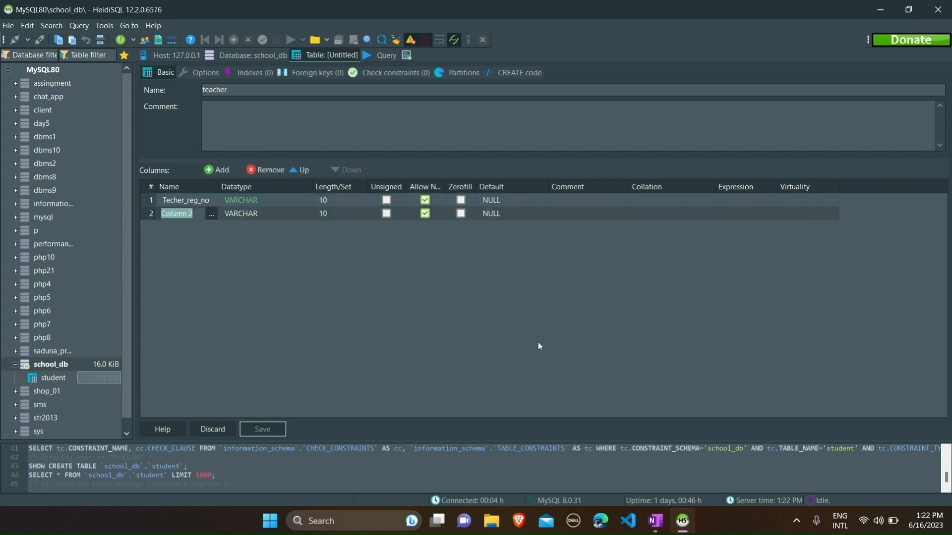
pyautogui.click(655, 520)
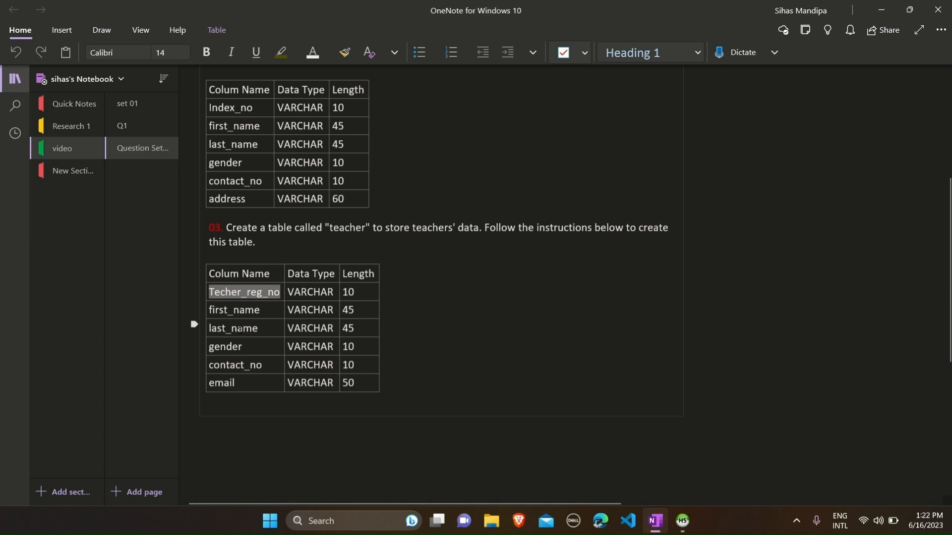
pyautogui.moveTo(273, 311); pyautogui.dragTo(209, 311)
pyautogui.hotkey('ctrl', 'c')
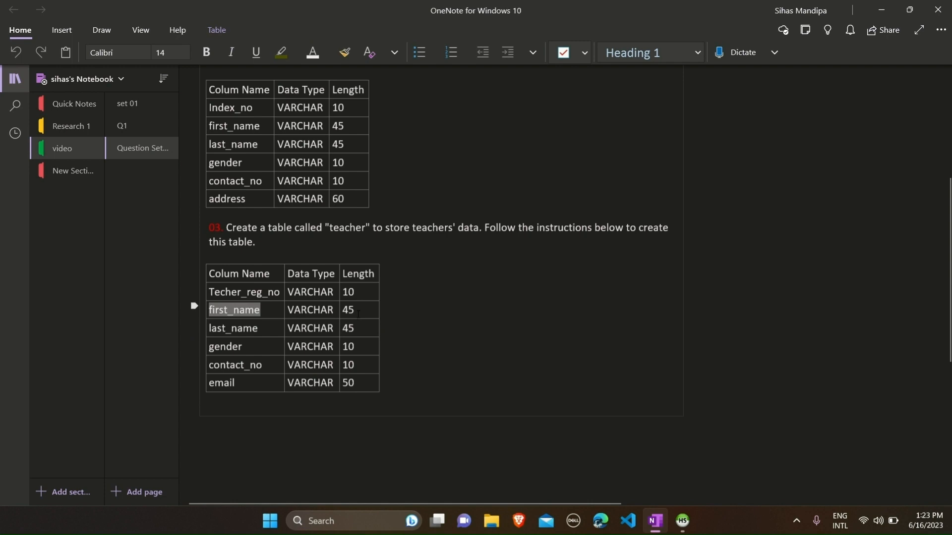
pyautogui.click(682, 520)
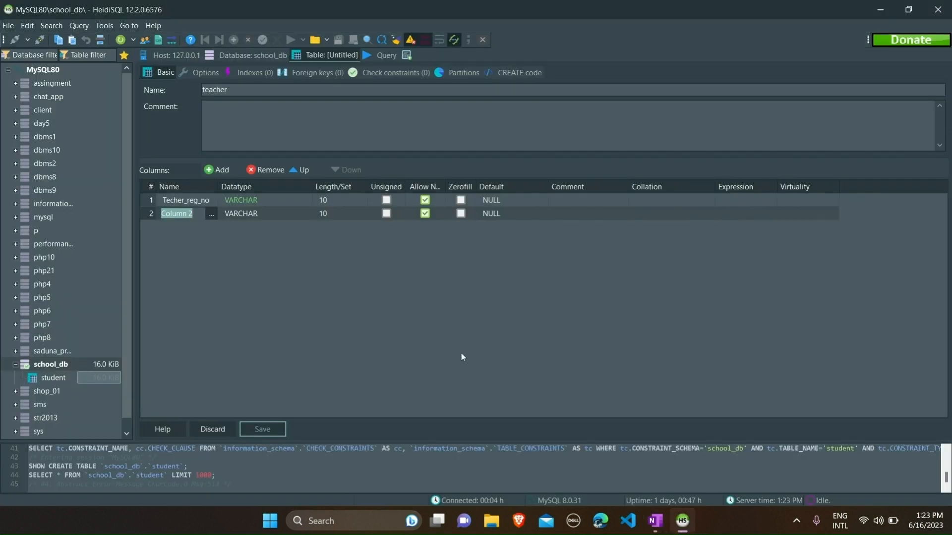
pyautogui.hotkey('ctrl', 'v')
pyautogui.click(334, 216)
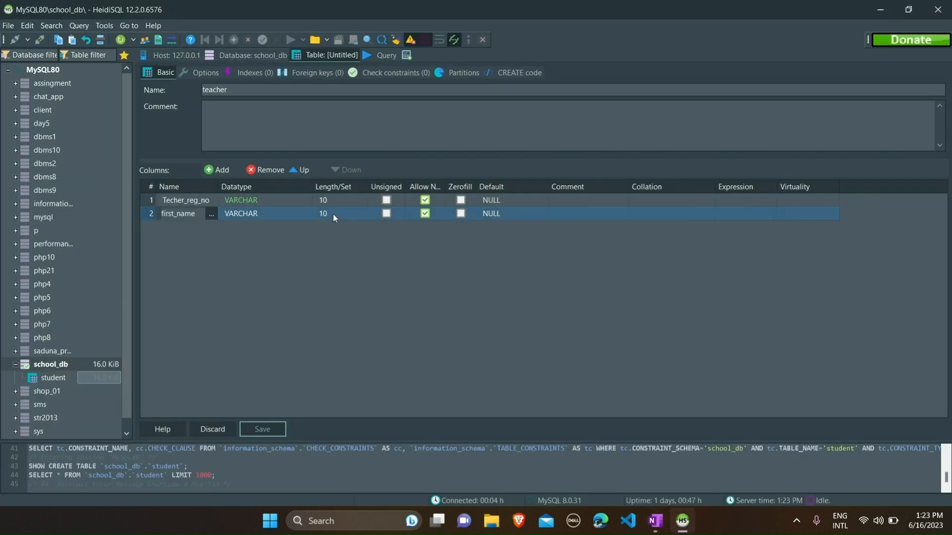
pyautogui.click(325, 214)
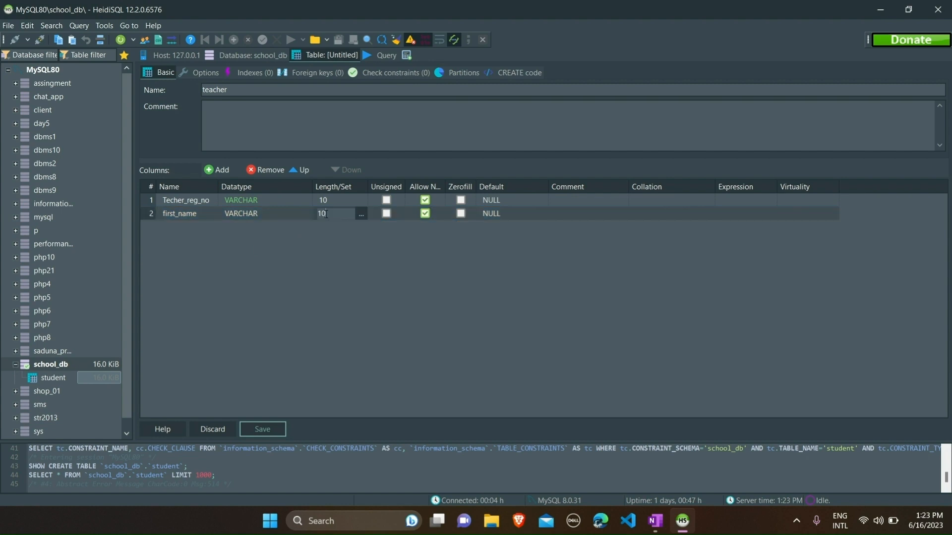
pyautogui.press('BackSpace')
pyautogui.press('BackSpace')
pyautogui.write('45')
# Add a last_name column and a fourth, still-unnamed column
pyautogui.click(219, 168)
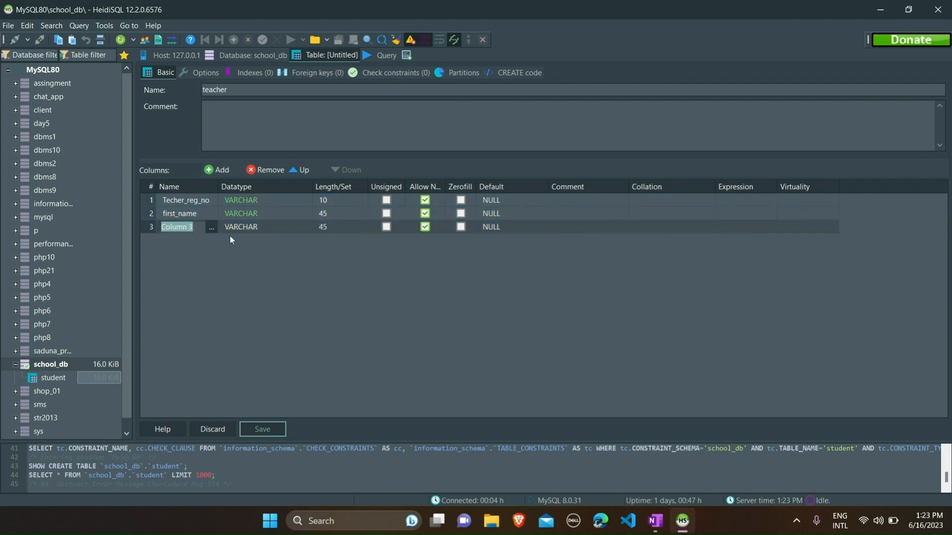
pyautogui.write('last_name')
pyautogui.click(230, 170)
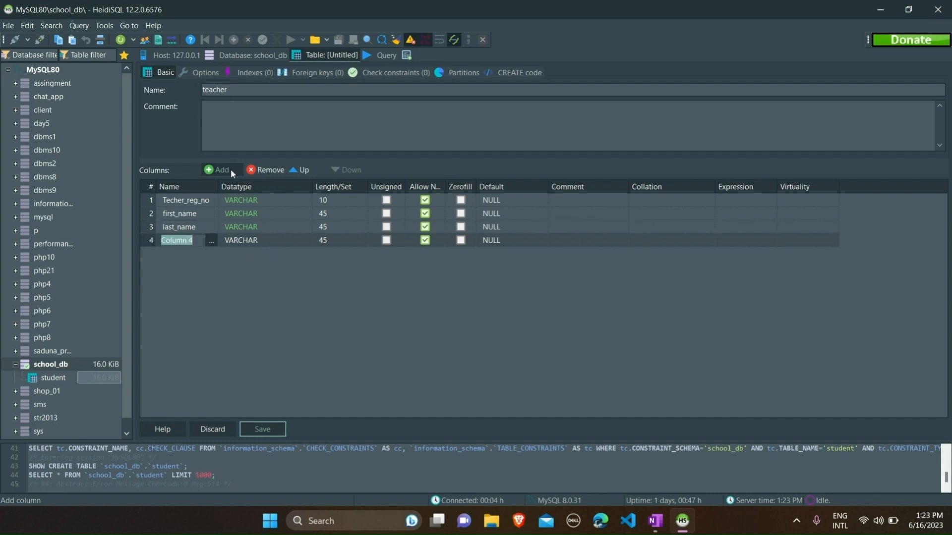
# Add a gender column to the teacher table, copied from the question sheet, with length 10
pyautogui.click(654, 520)
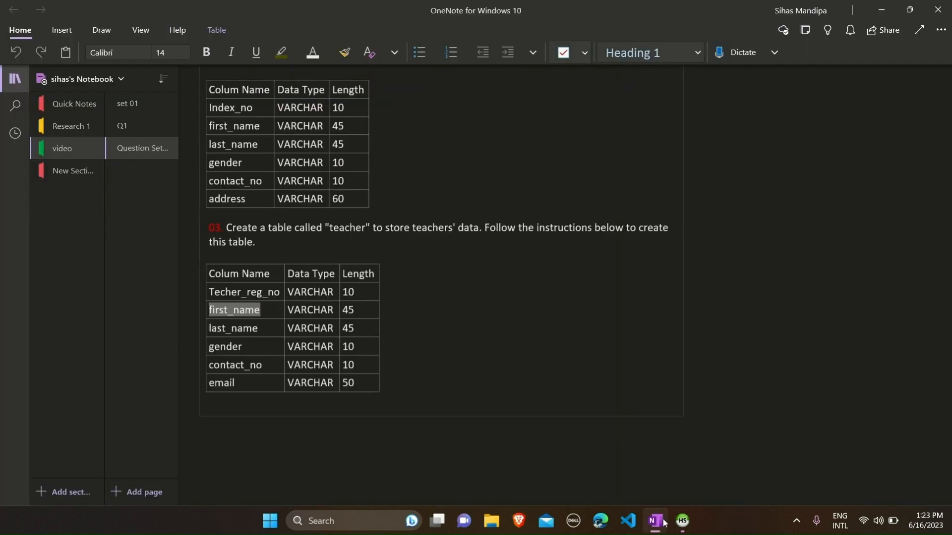
pyautogui.click(194, 343)
pyautogui.hotkey('ctrl', 'c')
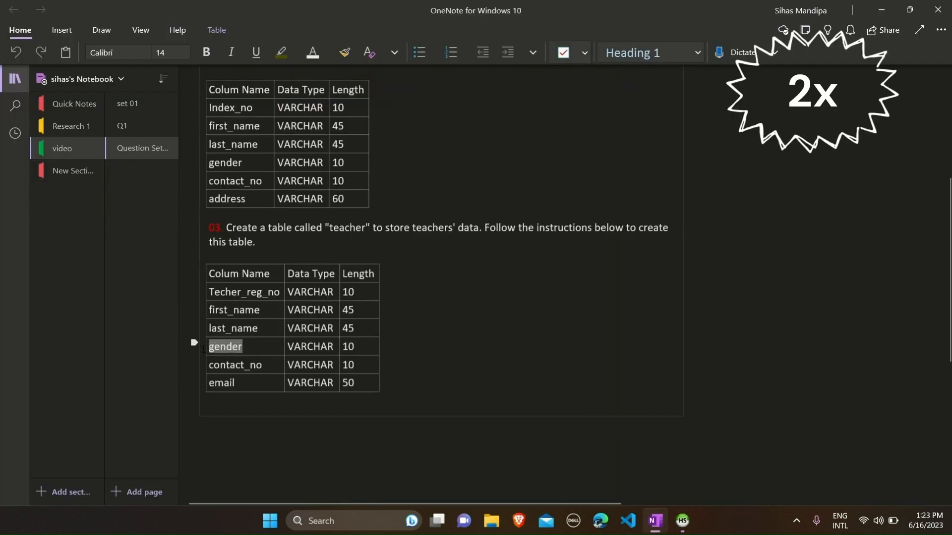
pyautogui.click(882, 5)
pyautogui.hotkey('ctrl', 'v')
pyautogui.click(325, 242)
pyautogui.click(329, 241)
pyautogui.press('BackSpace')
pyautogui.press('BackSpace')
pyautogui.write('10')
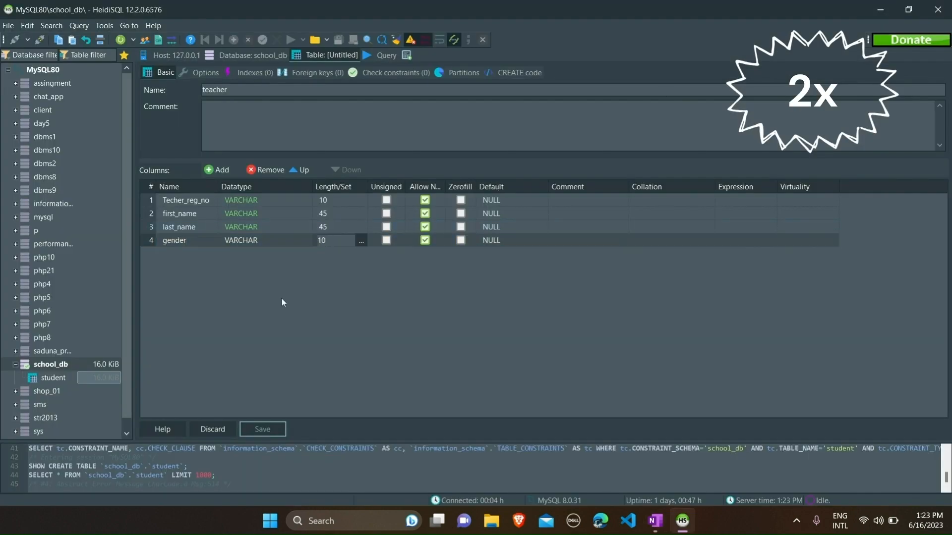
pyautogui.press('Return')
# Add a fifth column named contact_no, copied from the teacher spec in OneNote
pyautogui.click(218, 169)
pyautogui.click(655, 520)
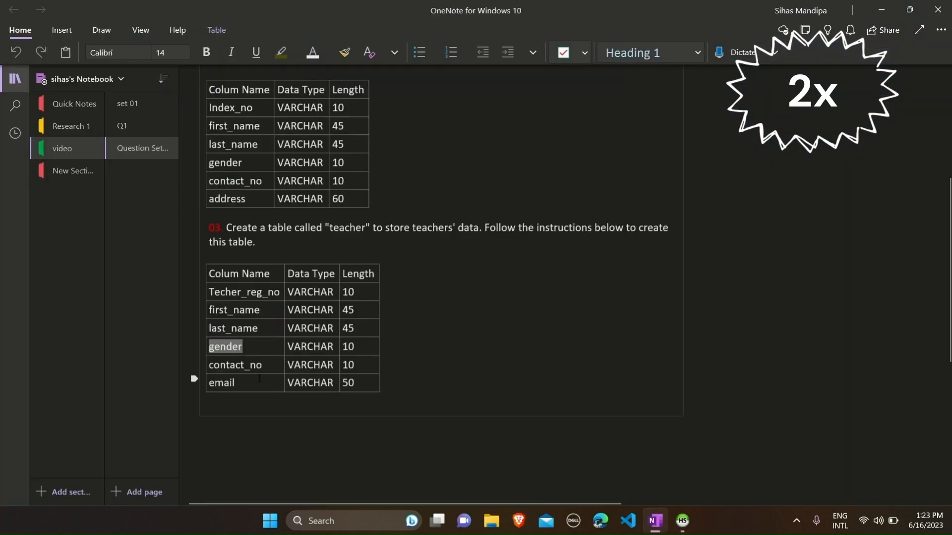
pyautogui.click(193, 361)
pyautogui.hotkey('ctrl', 'c')
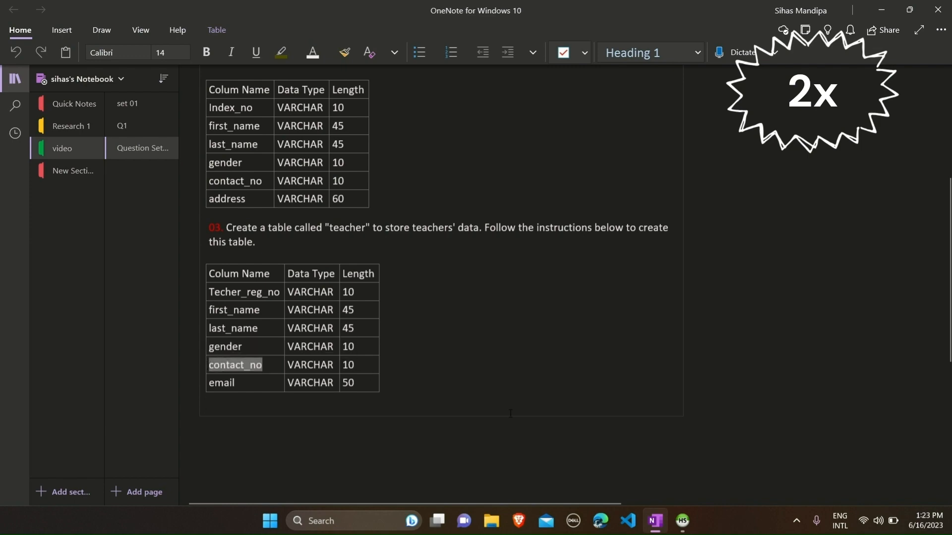
pyautogui.hotkey('alt', 'Tab')
pyautogui.hotkey('ctrl', 'v')
# Add a sixth column named email with a VARCHAR length of 50
pyautogui.click(220, 170)
pyautogui.click(654, 520)
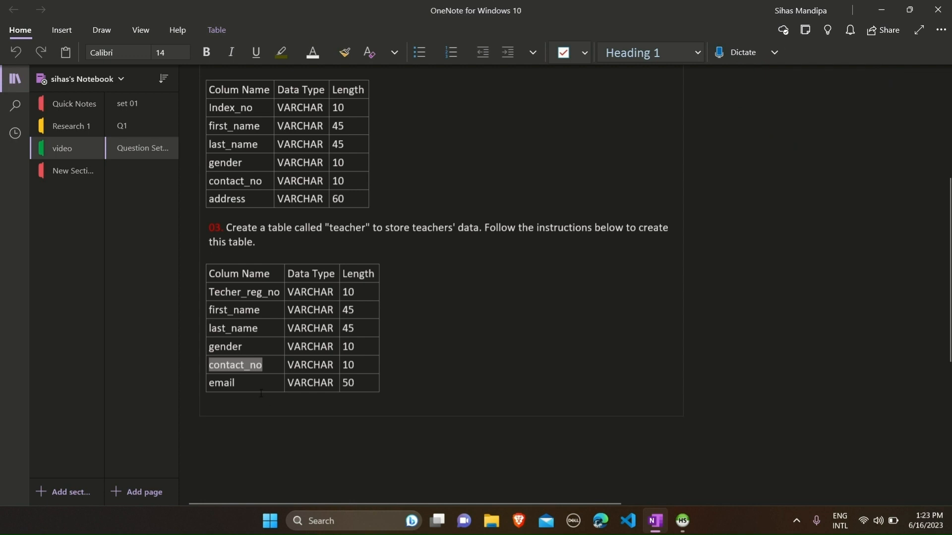
pyautogui.moveTo(253, 387); pyautogui.dragTo(206, 385)
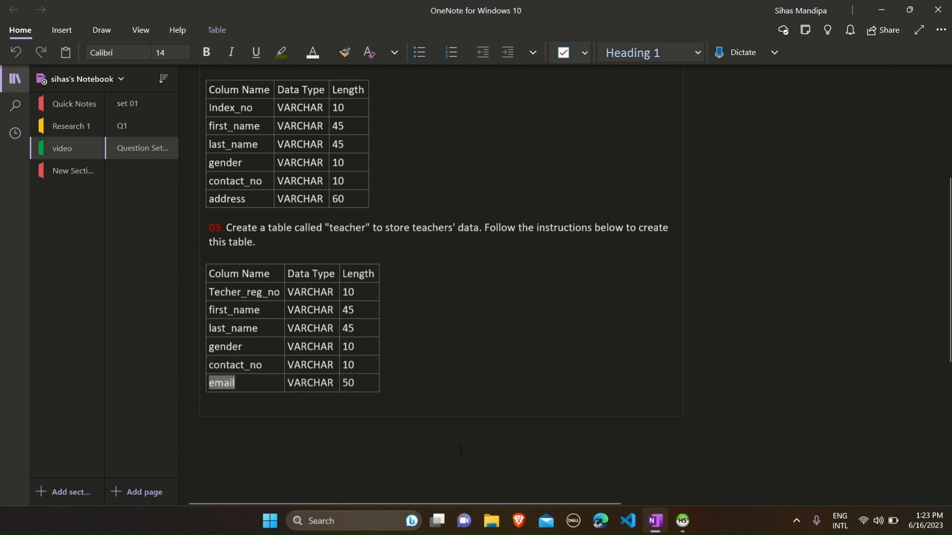
pyautogui.click(682, 521)
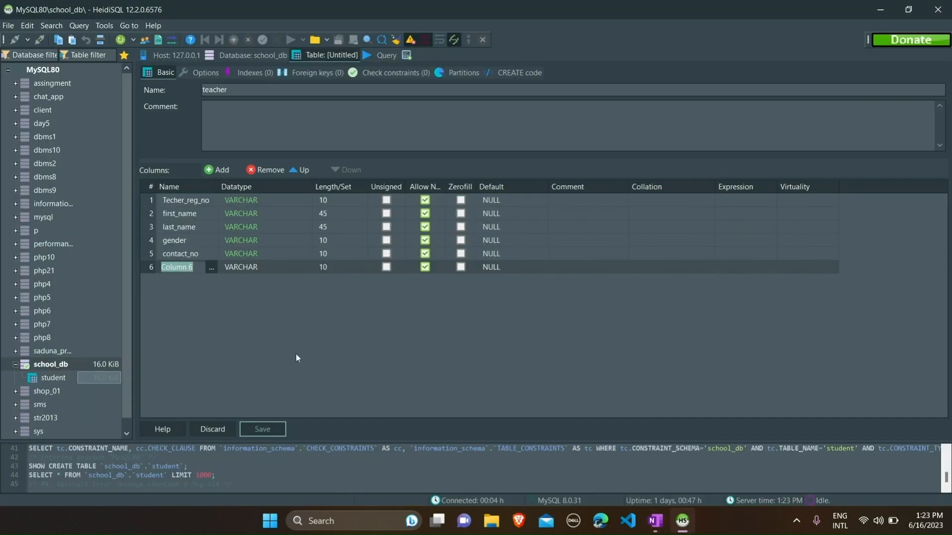
pyautogui.write('email')
pyautogui.click(326, 268)
pyautogui.press('BackSpace')
pyautogui.press('BackSpace')
pyautogui.write('50')
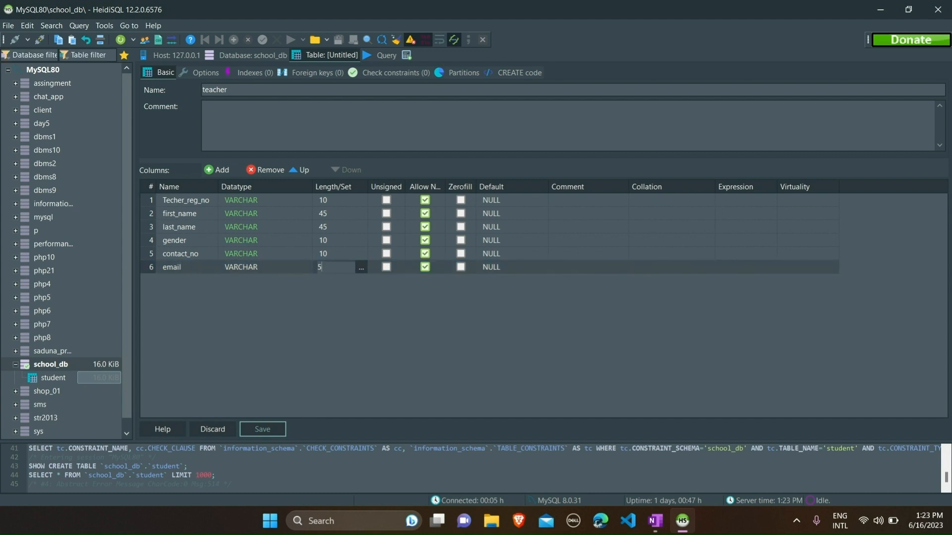
pyautogui.click(352, 335)
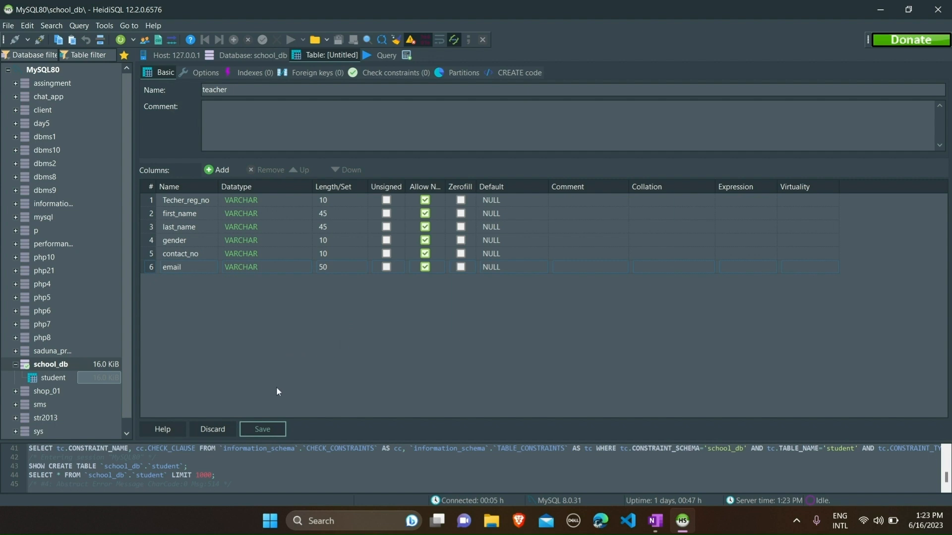
# Save the teacher table in school_db and view its empty six-column data grid
pyautogui.click(259, 430)
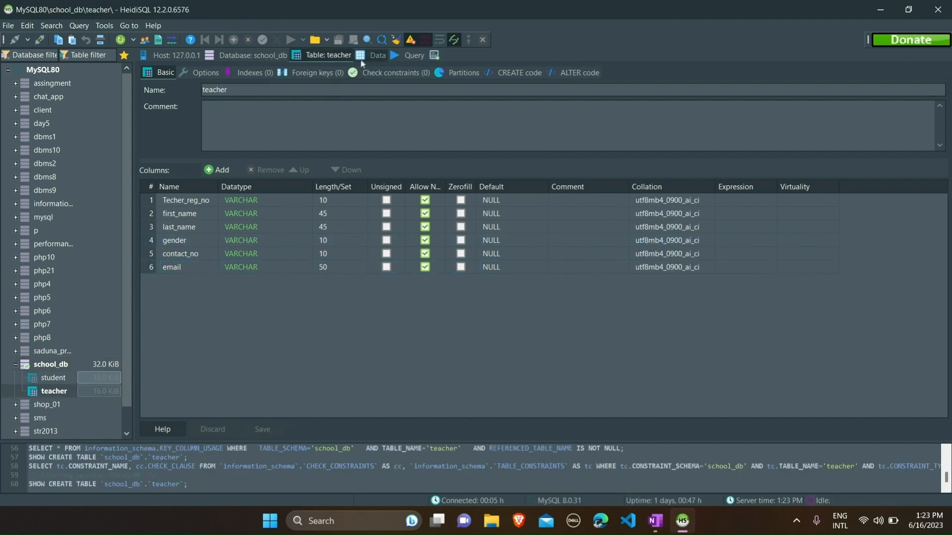
pyautogui.click(364, 59)
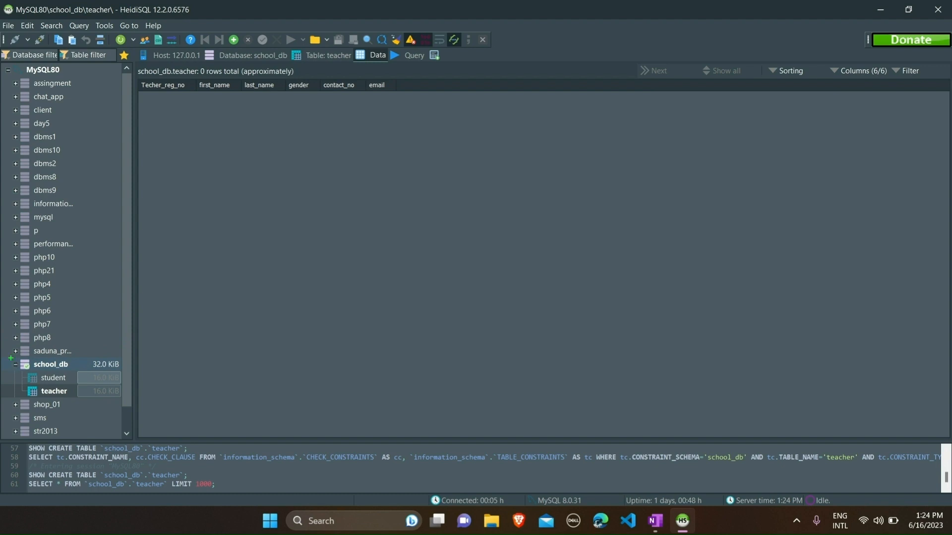
pyautogui.moveTo(8, 359); pyautogui.dragTo(127, 398)
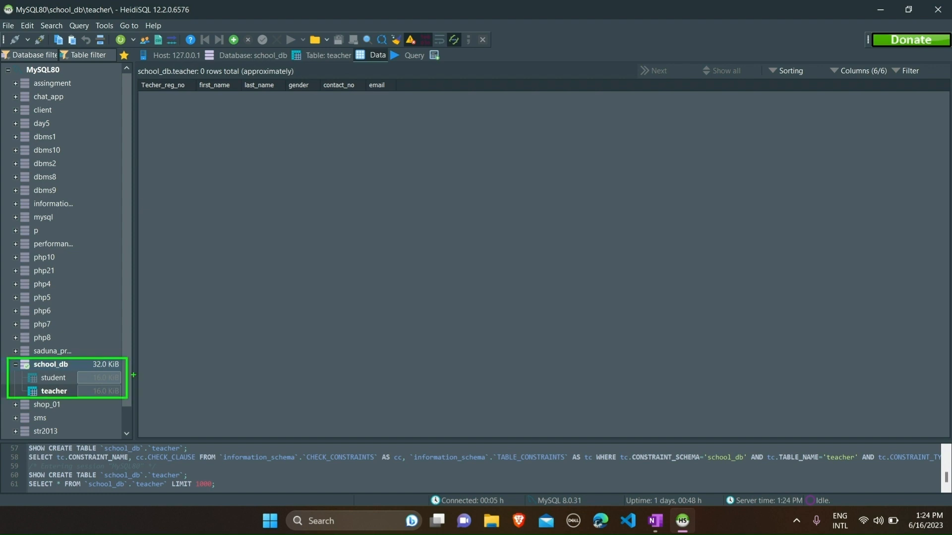